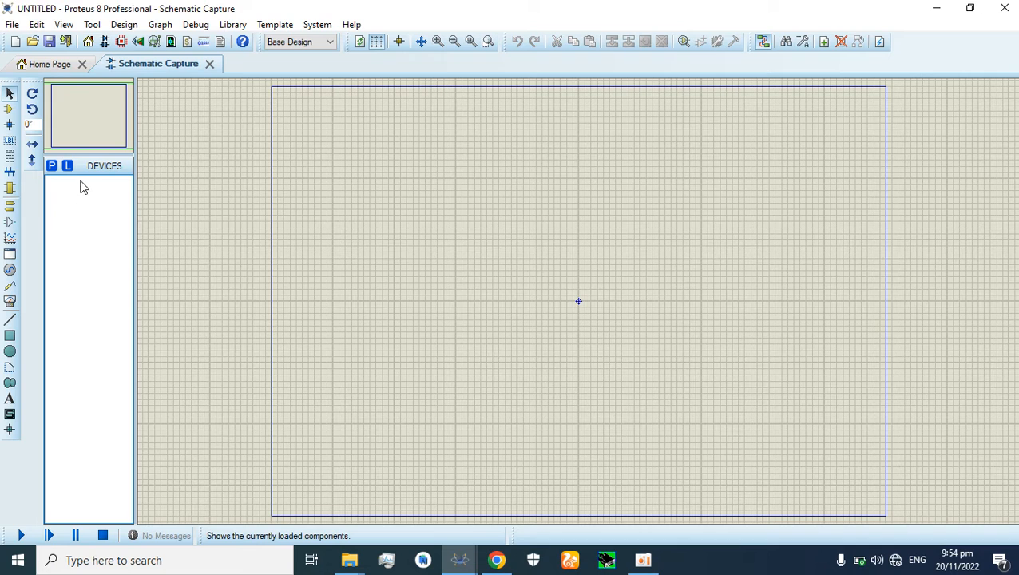
Step: Add the generic NPN and PNP bipolar transistors from the Transistors category, Generic sub-category, to the device list
{"action": "left_click", "coordinate": [11, 111]}
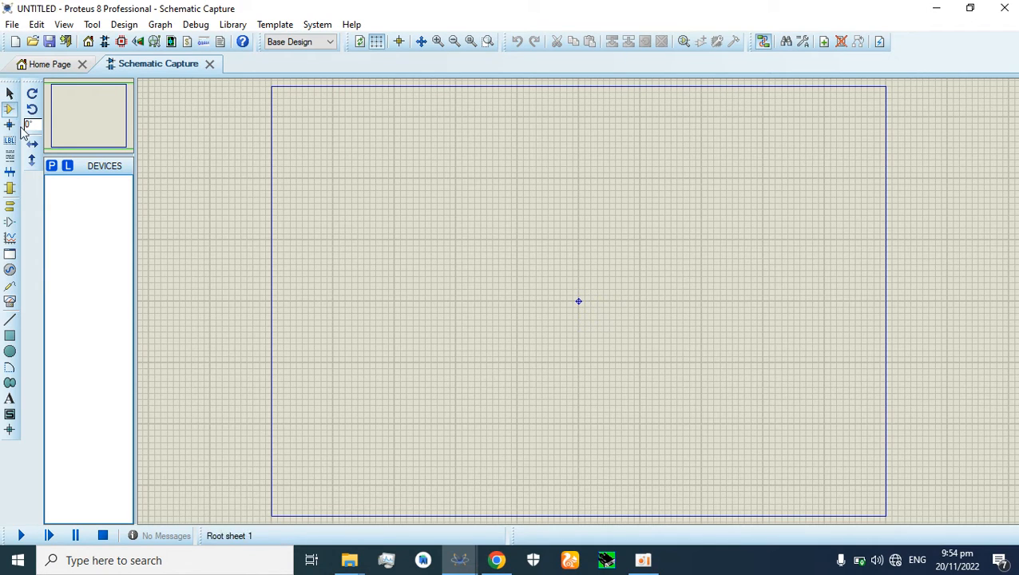
{"action": "left_click", "coordinate": [53, 166]}
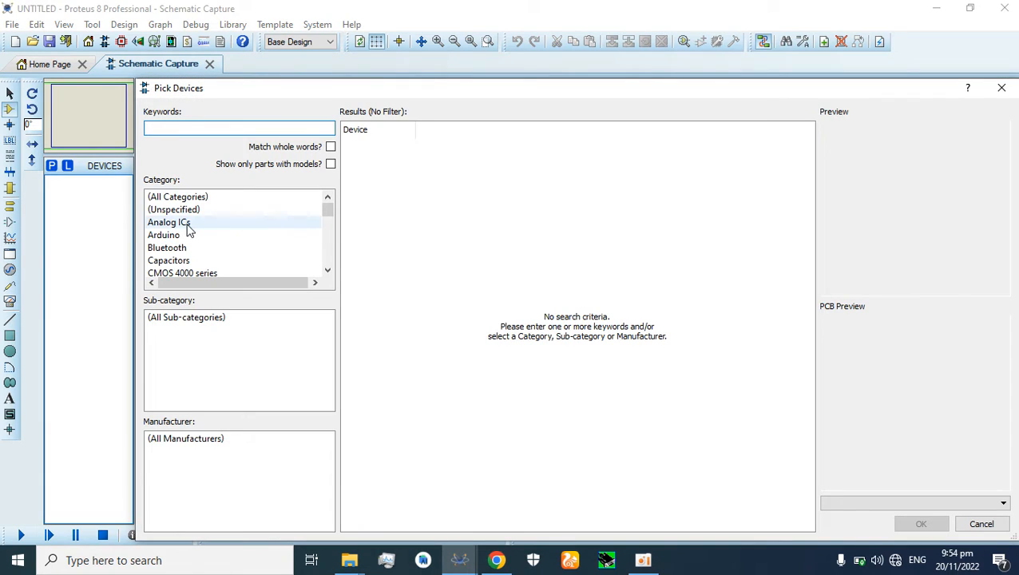
{"action": "scroll", "coordinate": [192, 231], "scroll_direction": "down", "scroll_amount": 5}
{"action": "scroll", "coordinate": [198, 227], "scroll_direction": "down", "scroll_amount": 4}
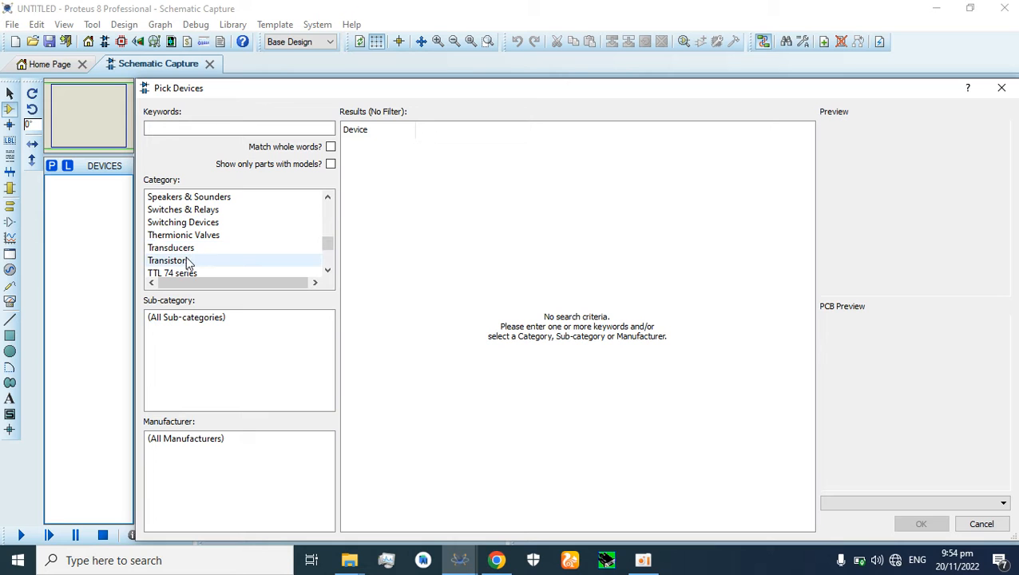
{"action": "left_click", "coordinate": [189, 262]}
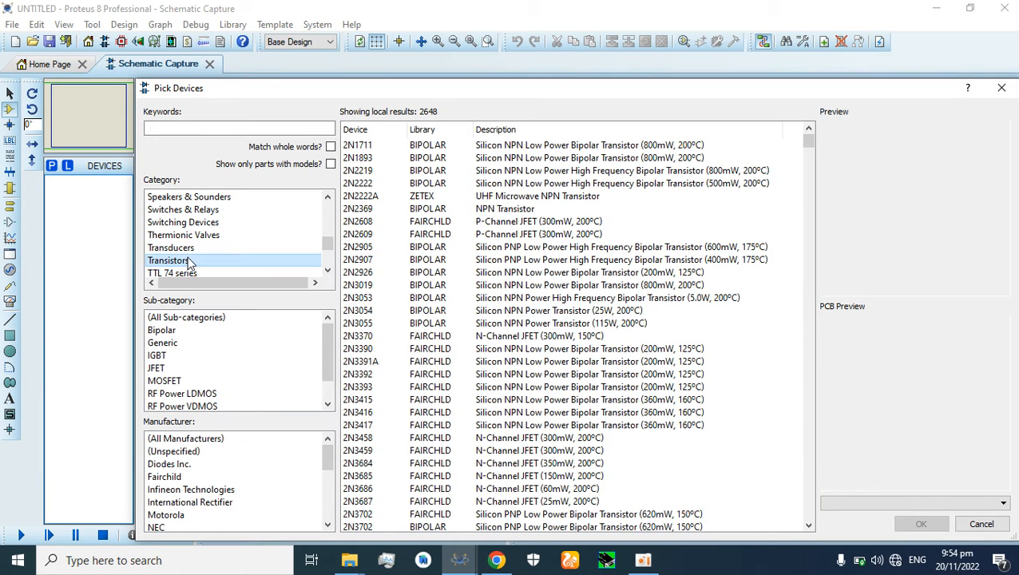
{"action": "left_click", "coordinate": [171, 344]}
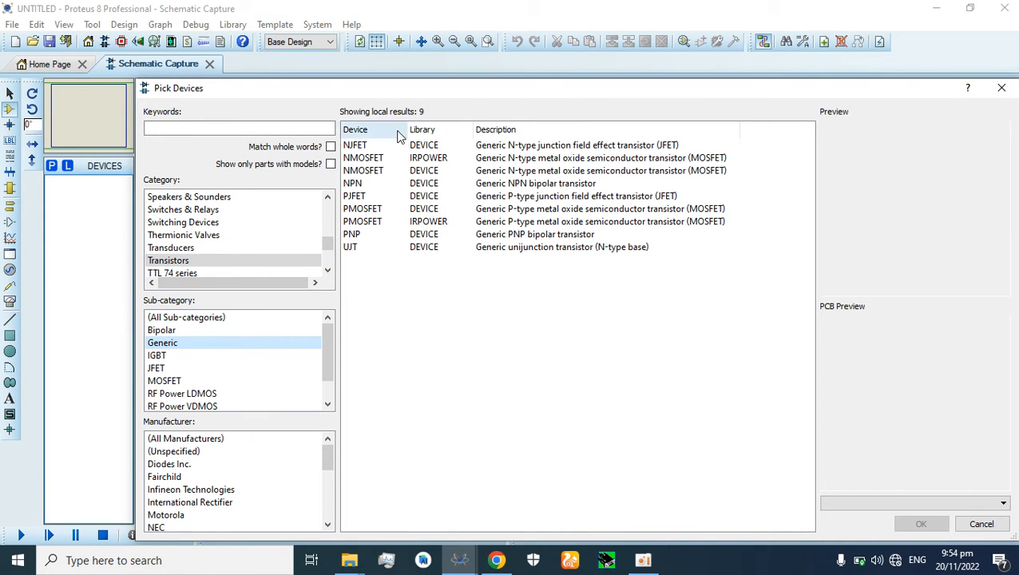
{"action": "double_click", "coordinate": [364, 185]}
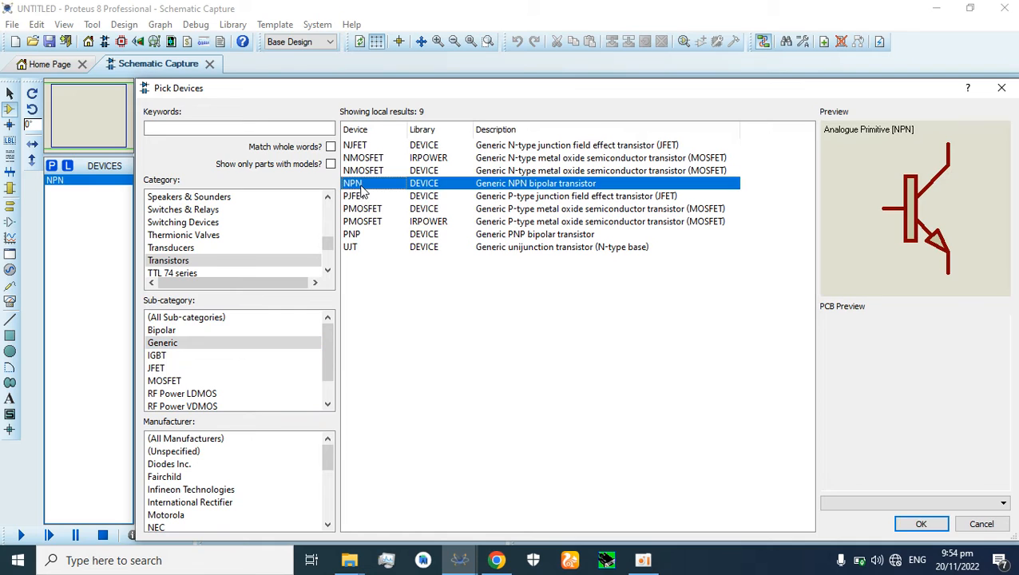
{"action": "double_click", "coordinate": [356, 237]}
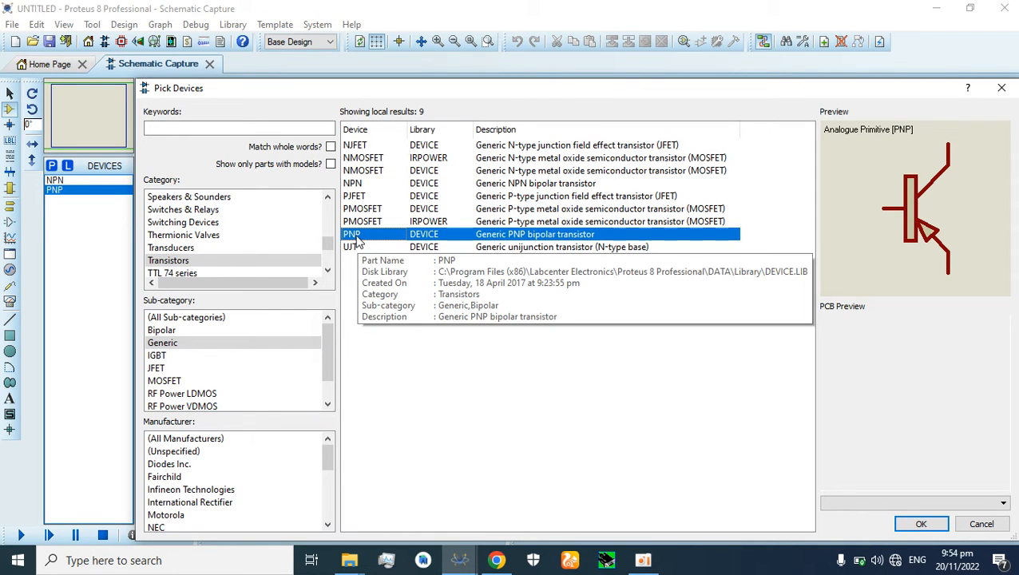
Step: Add the generic resistor RES from the Resistors category, Generic sub-category, to the device list
{"action": "scroll", "coordinate": [253, 239], "scroll_direction": "up", "scroll_amount": 3}
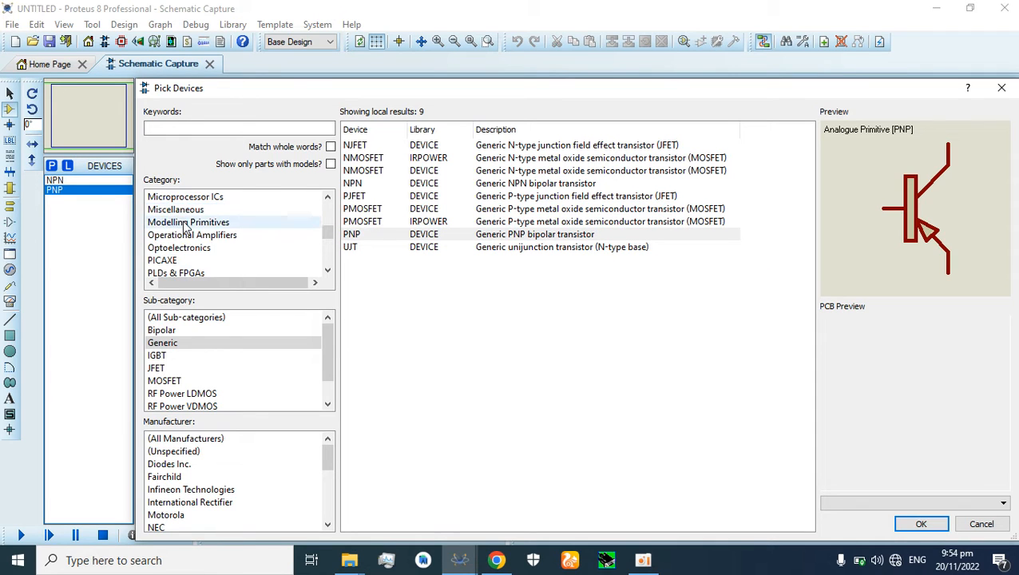
{"action": "scroll", "coordinate": [174, 223], "scroll_direction": "up", "scroll_amount": 1}
{"action": "scroll", "coordinate": [176, 230], "scroll_direction": "down", "scroll_amount": 4}
{"action": "scroll", "coordinate": [179, 228], "scroll_direction": "up", "scroll_amount": 1}
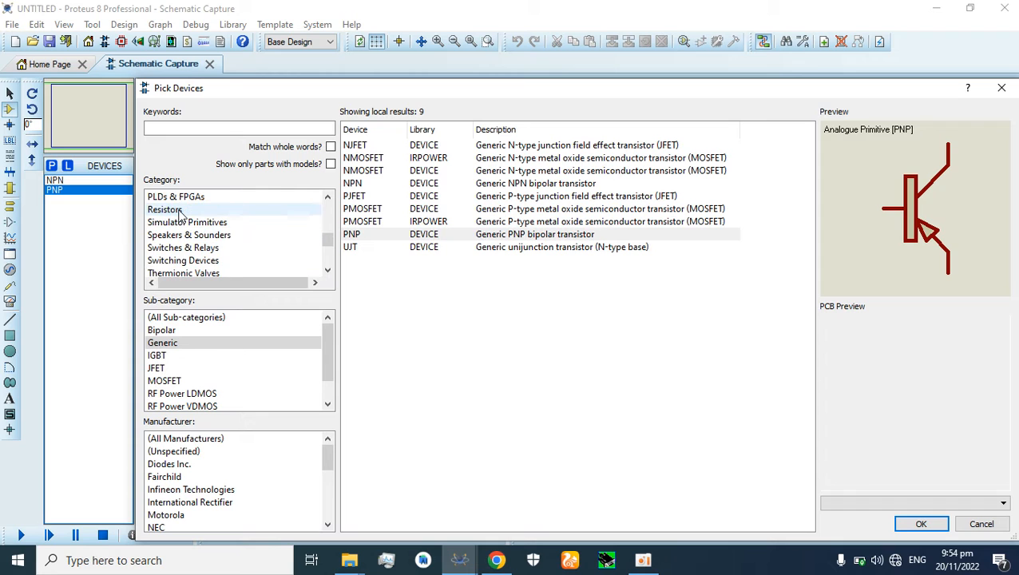
{"action": "left_click", "coordinate": [180, 216]}
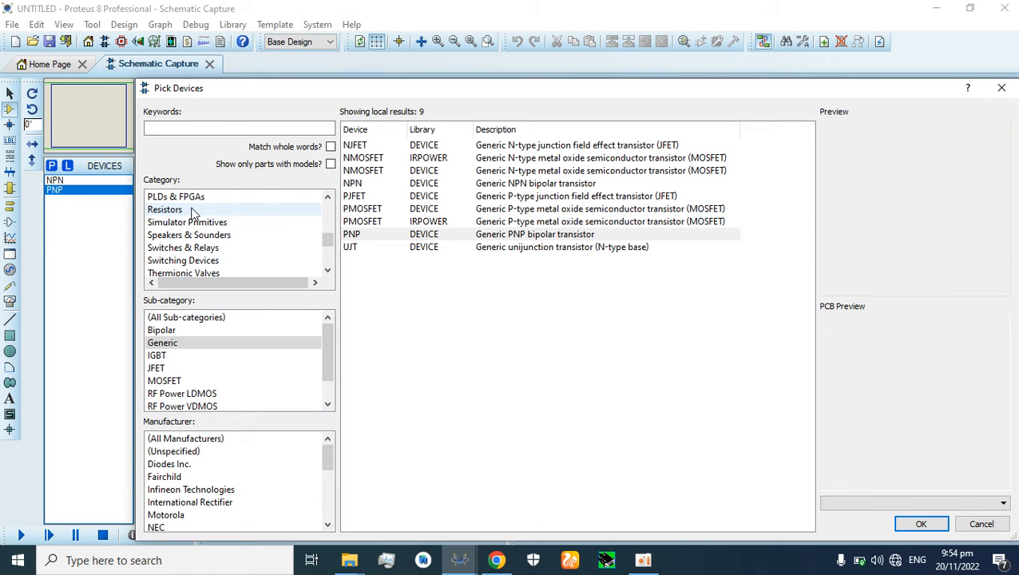
{"action": "left_click", "coordinate": [205, 213]}
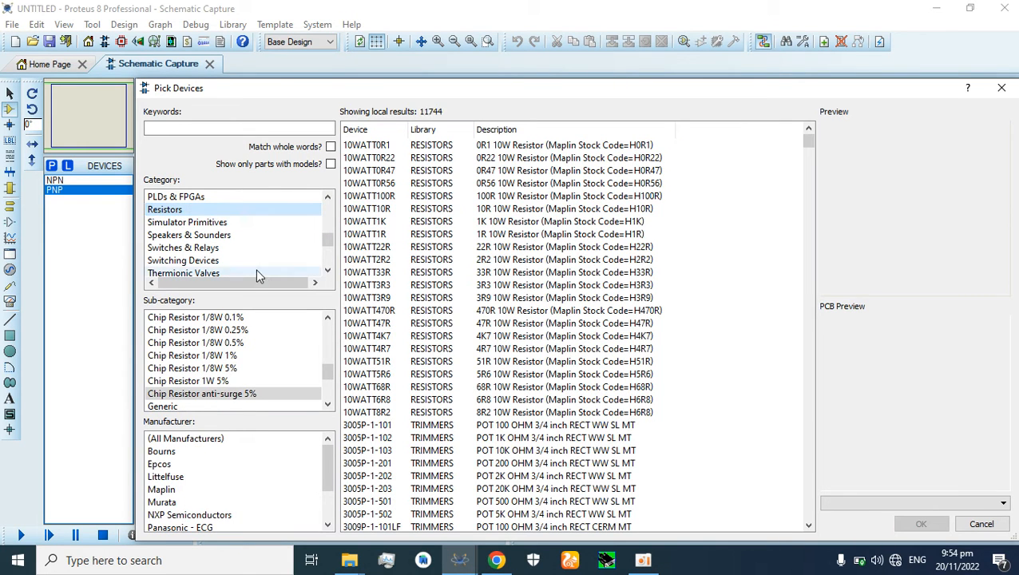
{"action": "scroll", "coordinate": [269, 255], "scroll_direction": "down", "scroll_amount": 1}
{"action": "scroll", "coordinate": [216, 321], "scroll_direction": "down", "scroll_amount": 3}
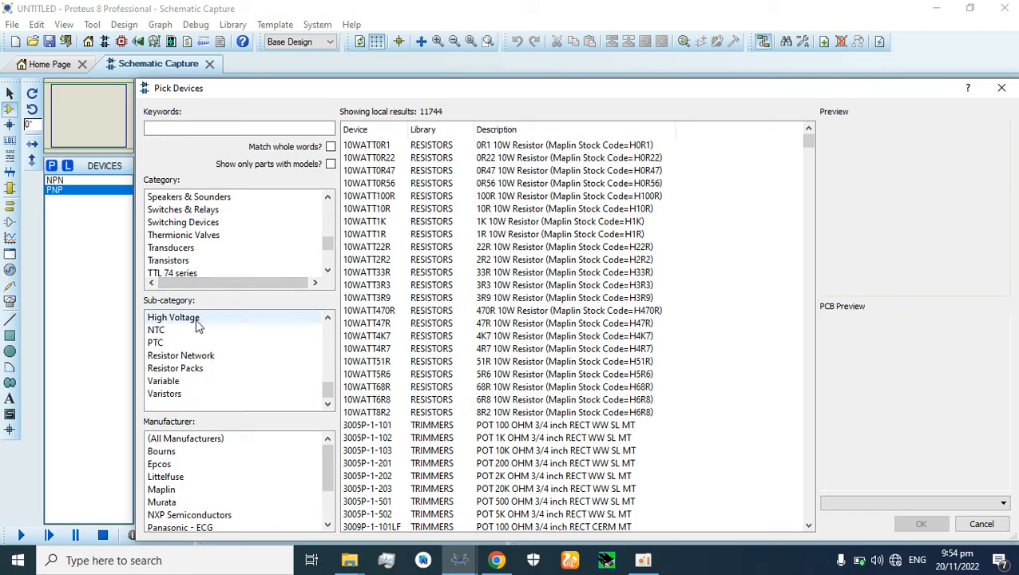
{"action": "scroll", "coordinate": [170, 373], "scroll_direction": "up", "scroll_amount": 2}
{"action": "left_click", "coordinate": [169, 372]}
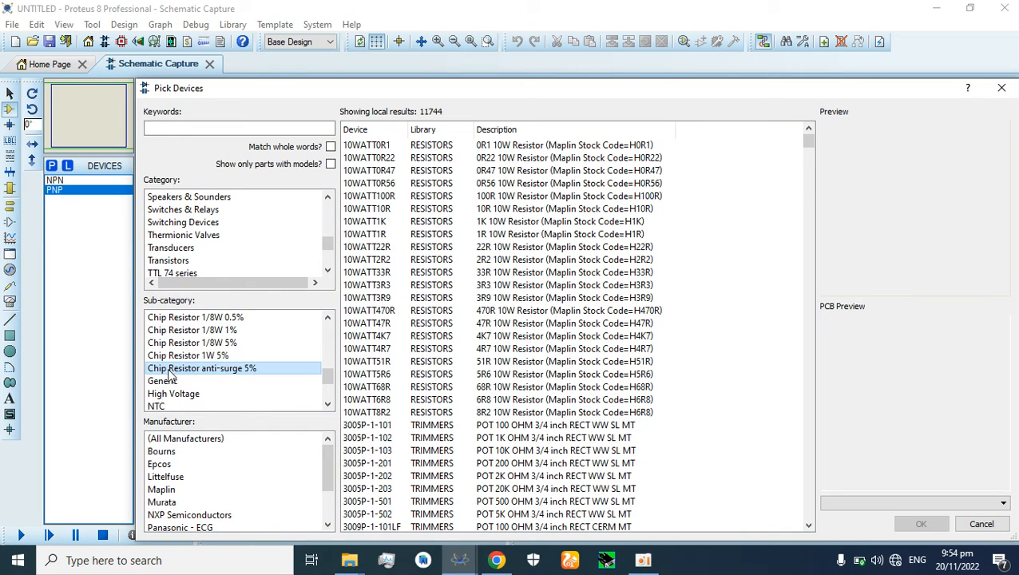
{"action": "scroll", "coordinate": [169, 373], "scroll_direction": "up", "scroll_amount": 1}
{"action": "scroll", "coordinate": [170, 373], "scroll_direction": "down", "scroll_amount": 1}
{"action": "left_click", "coordinate": [172, 383]}
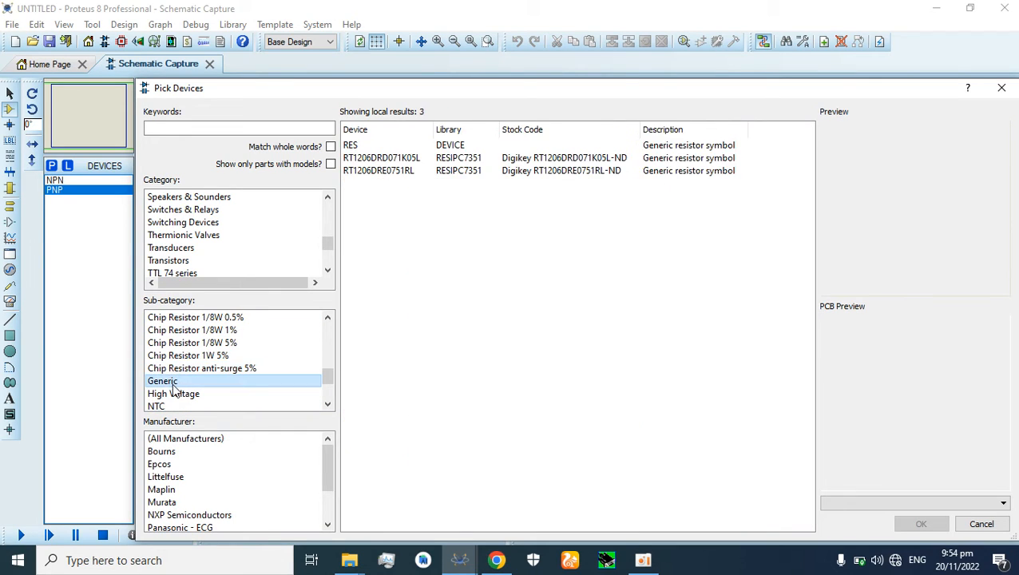
{"action": "double_click", "coordinate": [390, 146]}
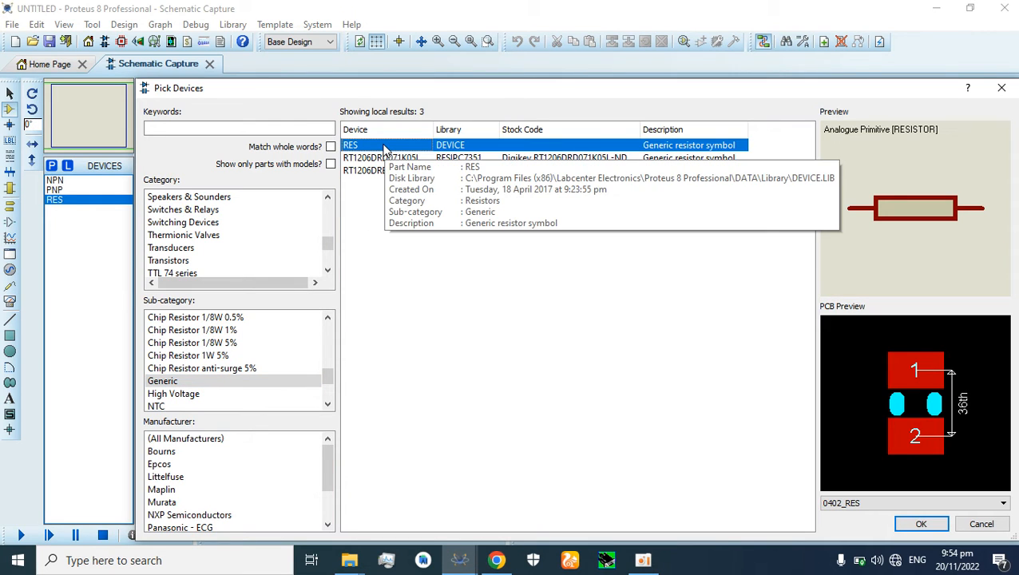
Step: Search the parts library for "butt", add the SPST push button BUTTON to the device list, and close the device picker
{"action": "left_click", "coordinate": [198, 128]}
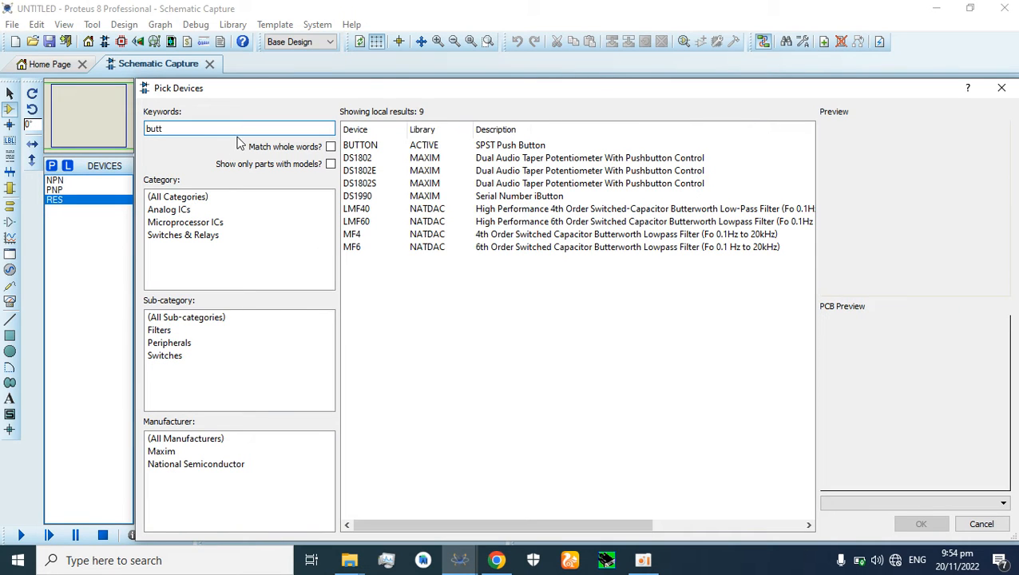
{"action": "double_click", "coordinate": [437, 150]}
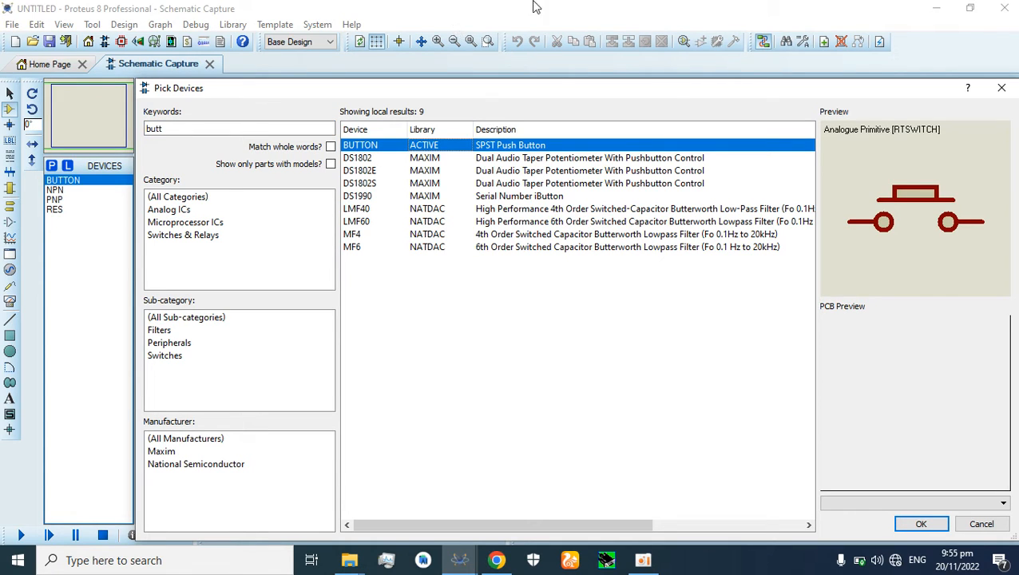
{"action": "left_click", "coordinate": [1011, 88]}
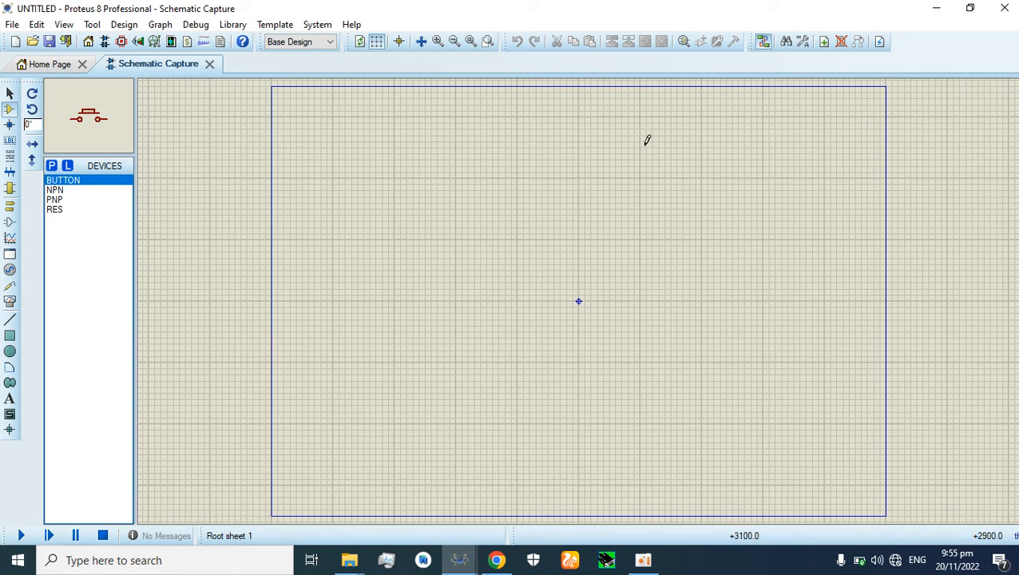
Step: Place an NPN transistor on the sheet and move it down to just above and right of the sheet origin
{"action": "left_click", "coordinate": [56, 190]}
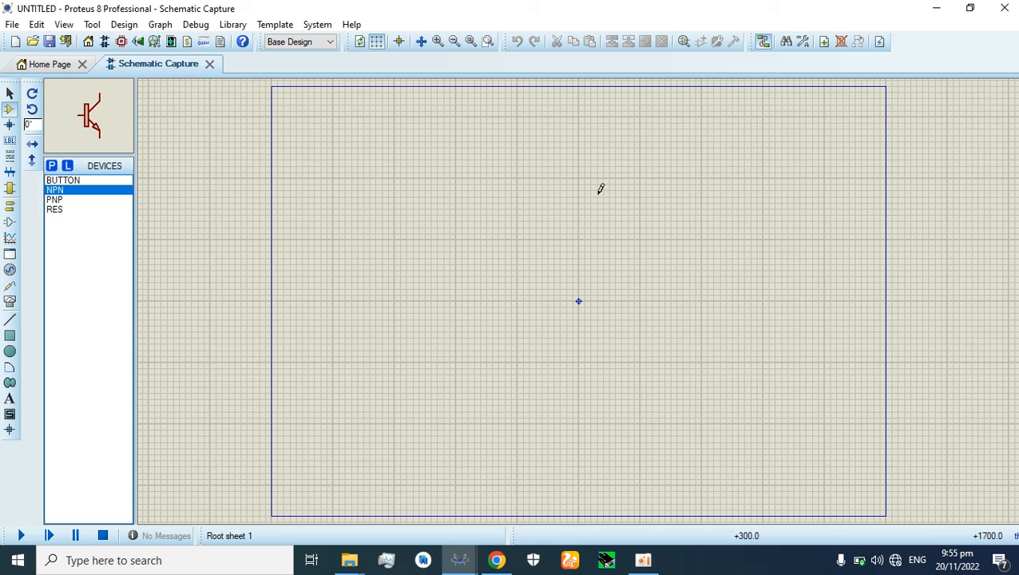
{"action": "left_click", "coordinate": [626, 195]}
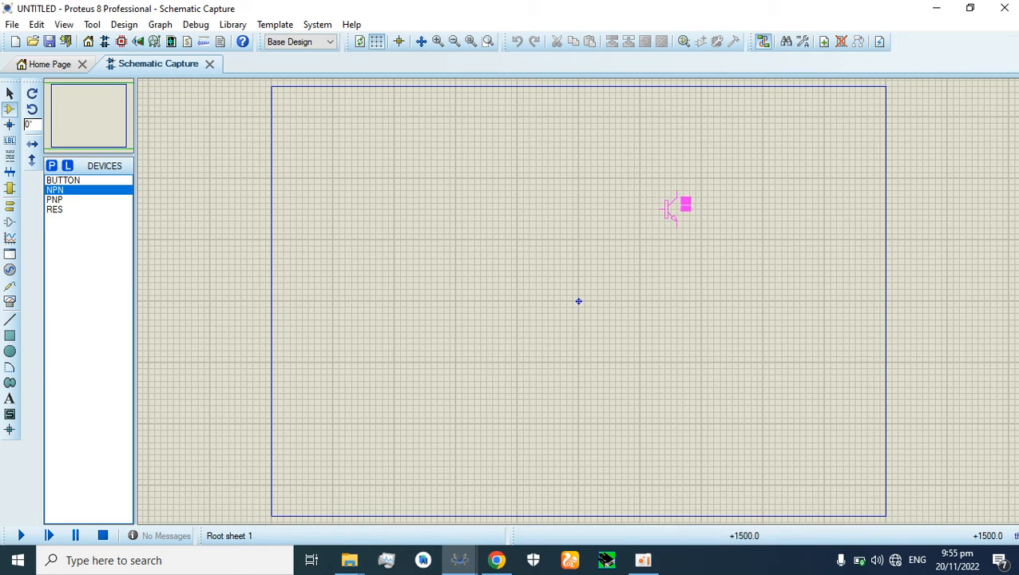
{"action": "scroll", "coordinate": [671, 209], "scroll_direction": "up", "scroll_amount": 1}
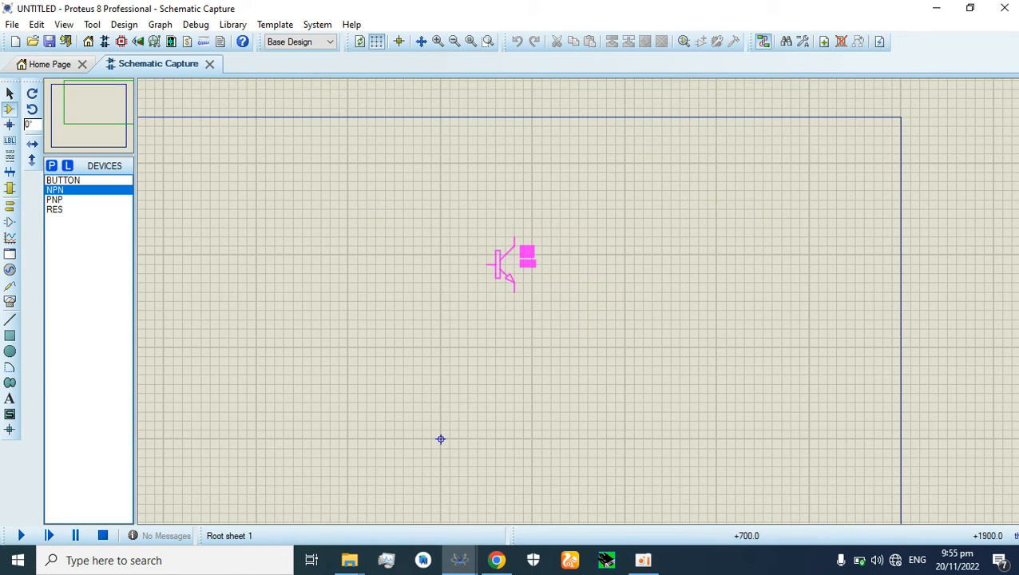
{"action": "left_click", "coordinate": [553, 264]}
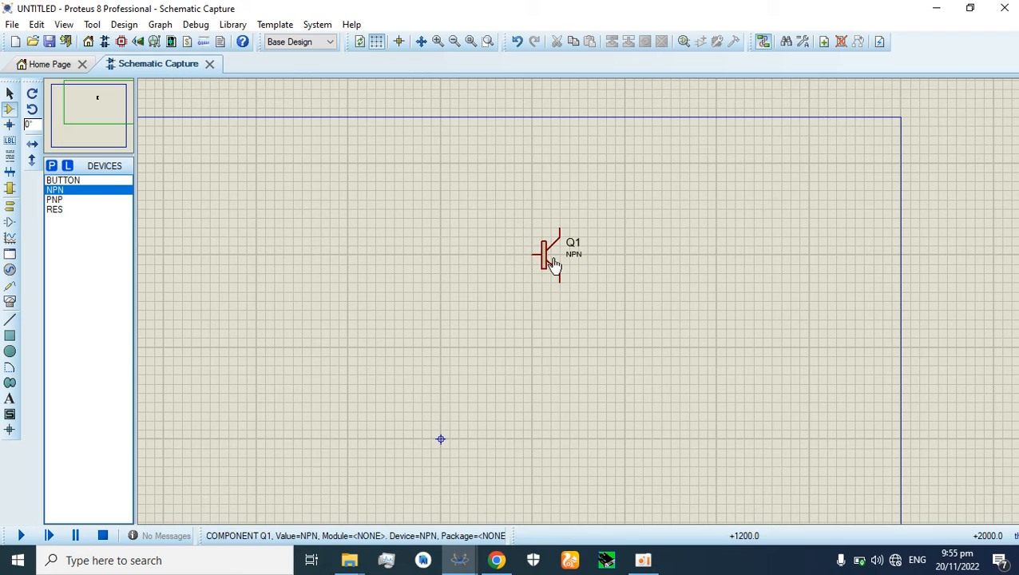
{"action": "left_click_drag", "start_coordinate": [553, 266], "coordinate": [556, 369]}
{"action": "double_click", "coordinate": [557, 370]}
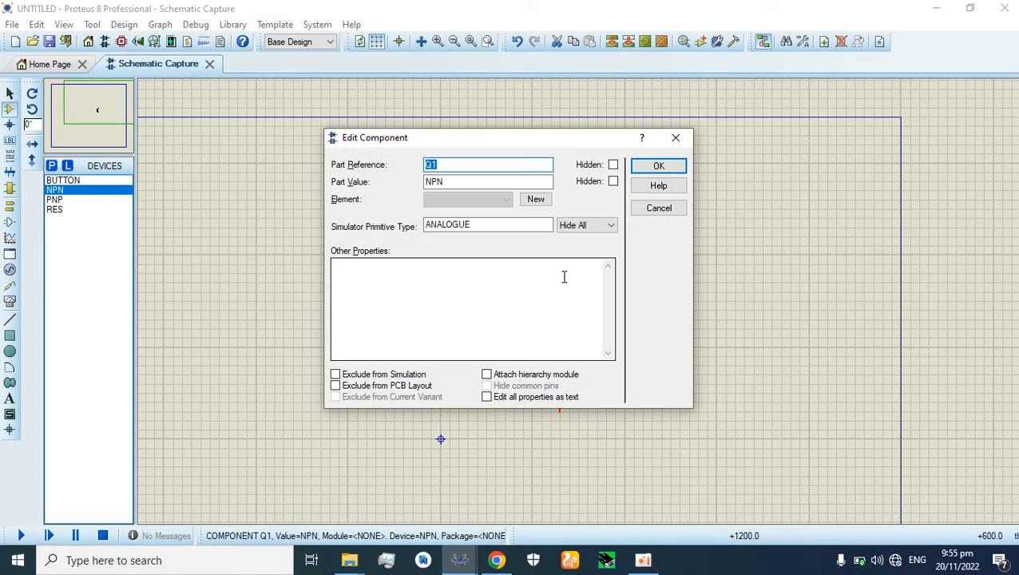
{"action": "left_click", "coordinate": [673, 139]}
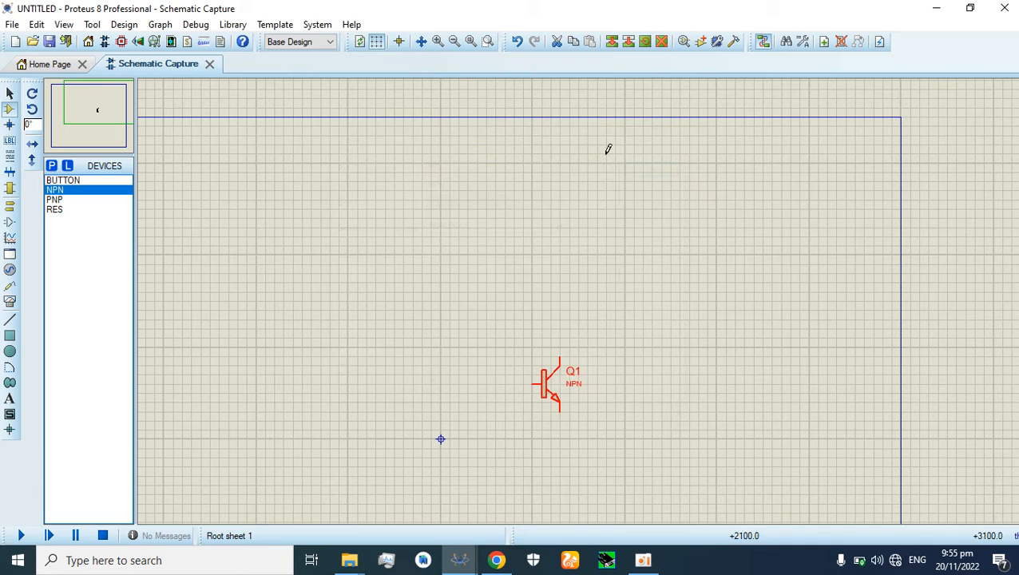
{"action": "left_click", "coordinate": [528, 235]}
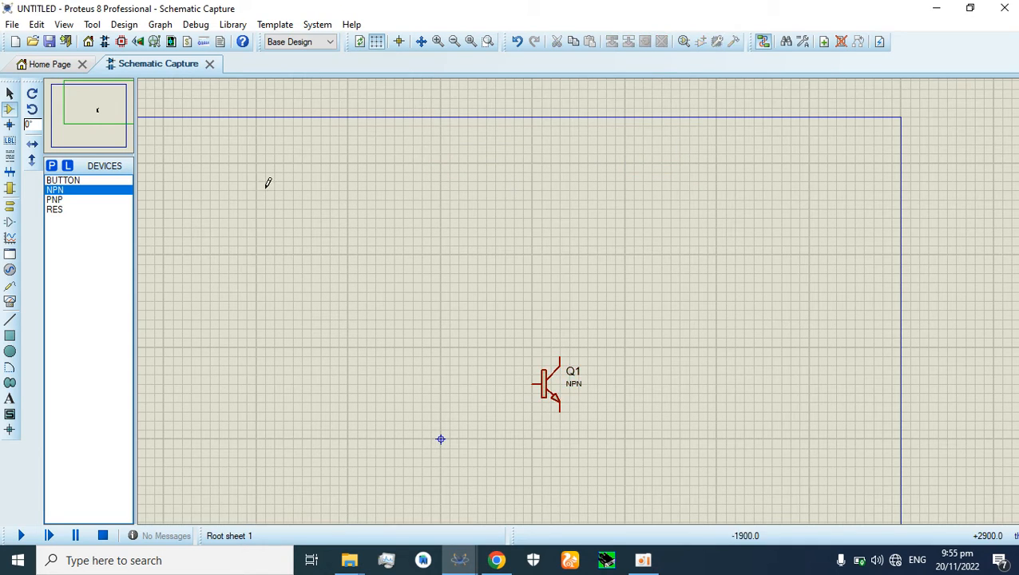
Step: Place a RES resistor to the left of the NPN transistor and wire its right end to the transistor's base
{"action": "left_click", "coordinate": [105, 211]}
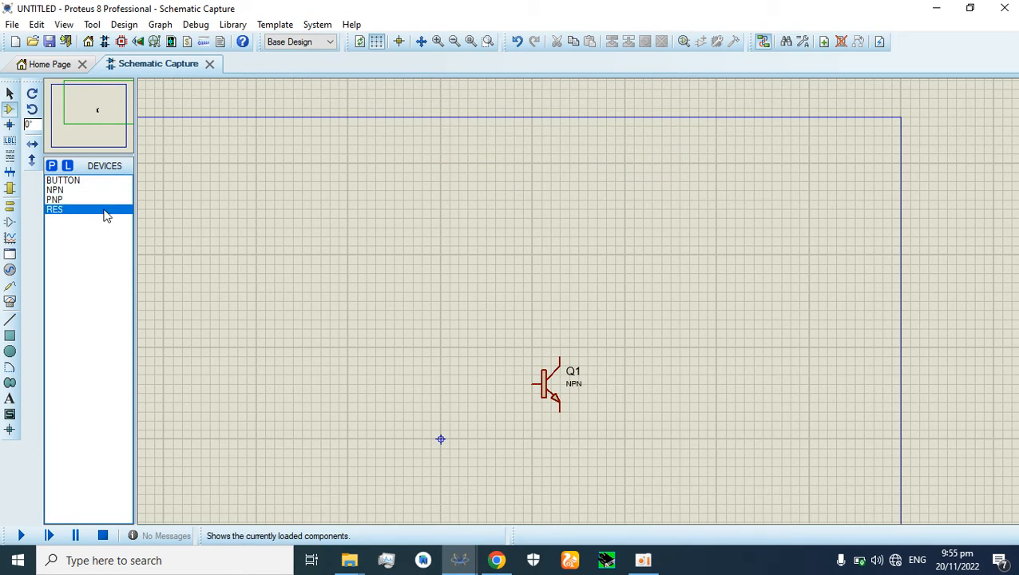
{"action": "left_click", "coordinate": [420, 273]}
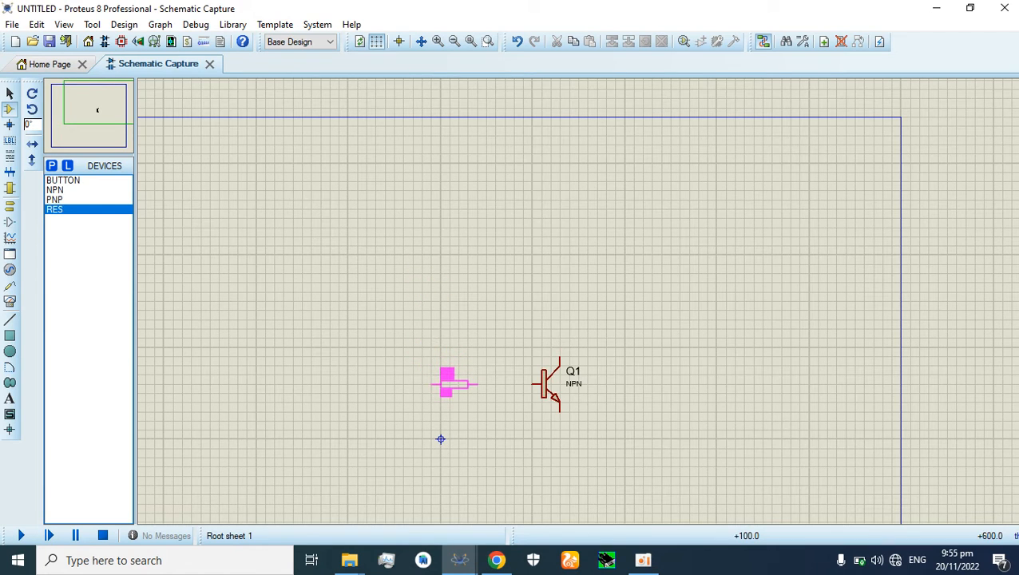
{"action": "left_click", "coordinate": [447, 380]}
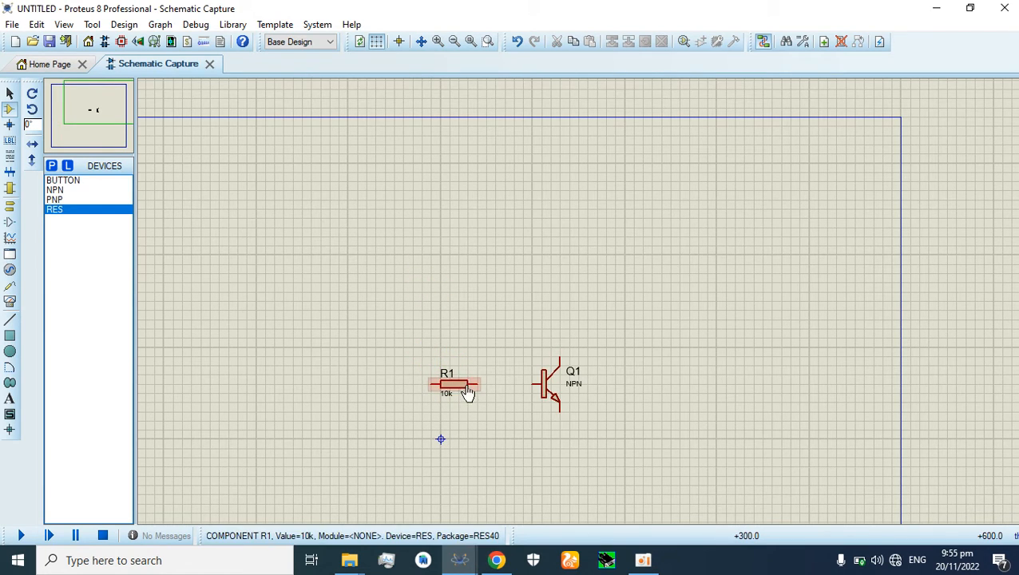
{"action": "left_click", "coordinate": [477, 385]}
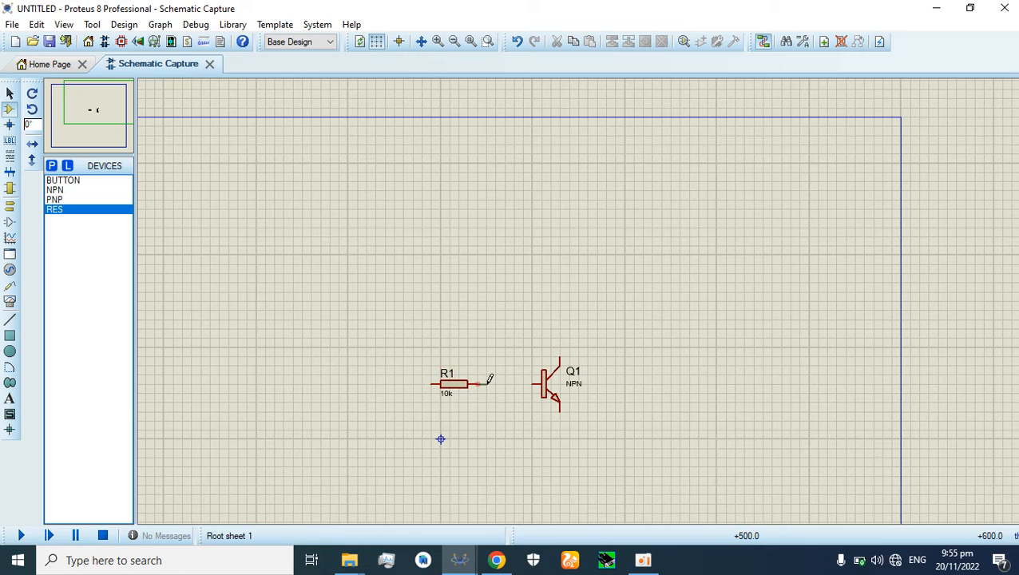
{"action": "left_click", "coordinate": [528, 383]}
Step: Search the parts library for "led" within Optoelectronics and add LUMILED and LED-YELLOW to the device list
{"action": "key", "text": "p"}
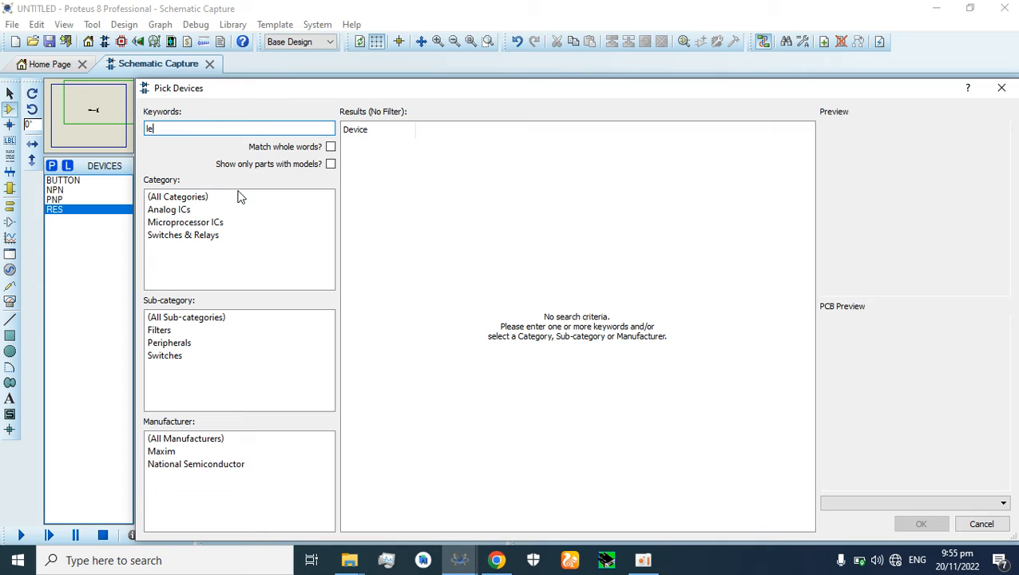
{"action": "type", "text": "led"}
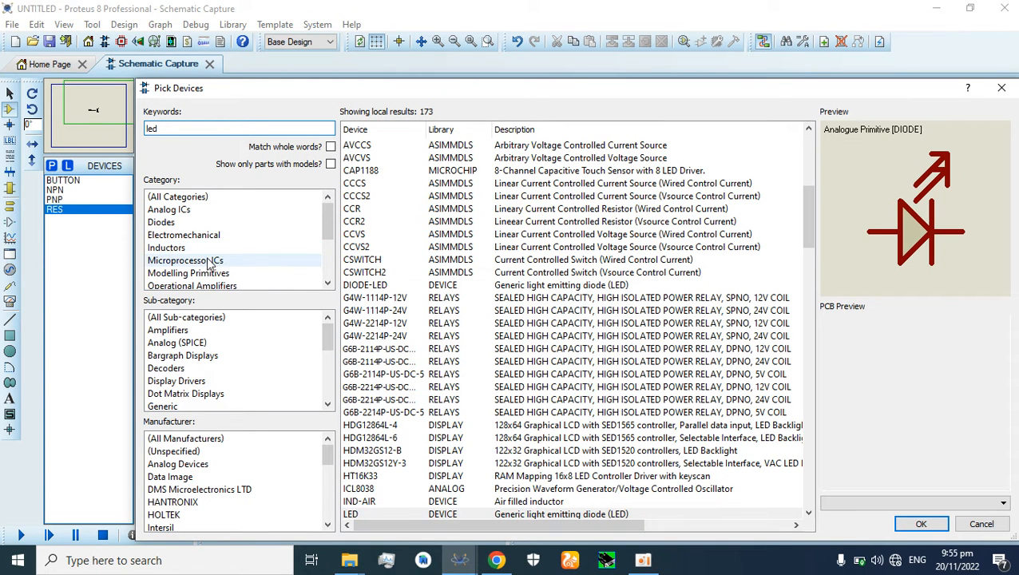
{"action": "scroll", "coordinate": [202, 262], "scroll_direction": "down", "scroll_amount": 1}
{"action": "left_click", "coordinate": [202, 261]}
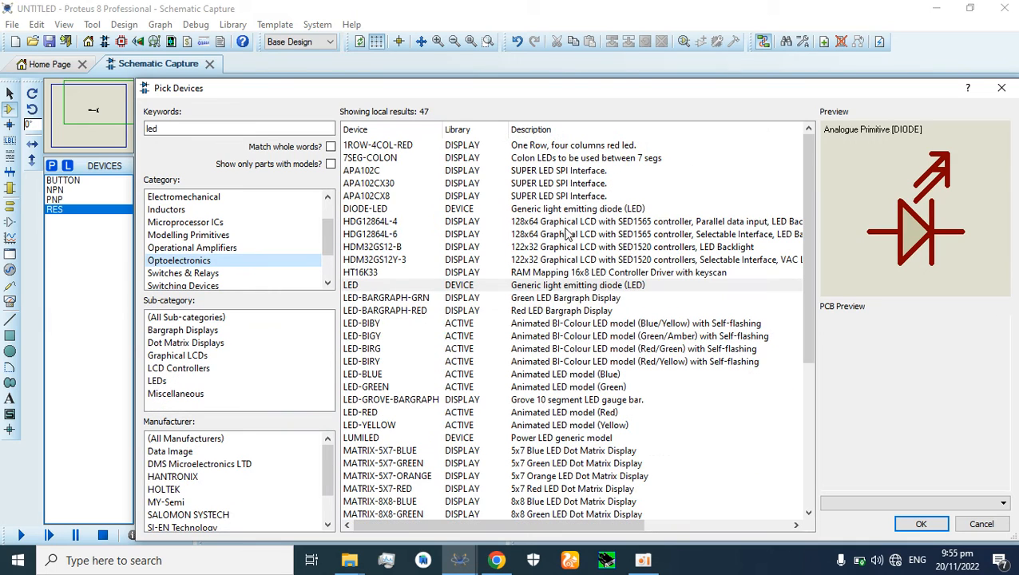
{"action": "left_click", "coordinate": [484, 288]}
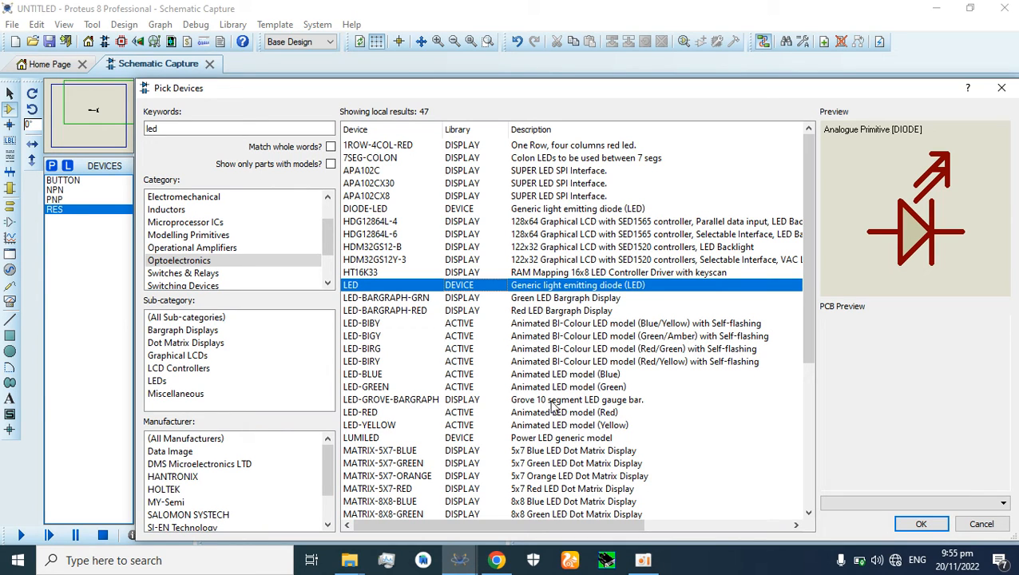
{"action": "left_click", "coordinate": [556, 388]}
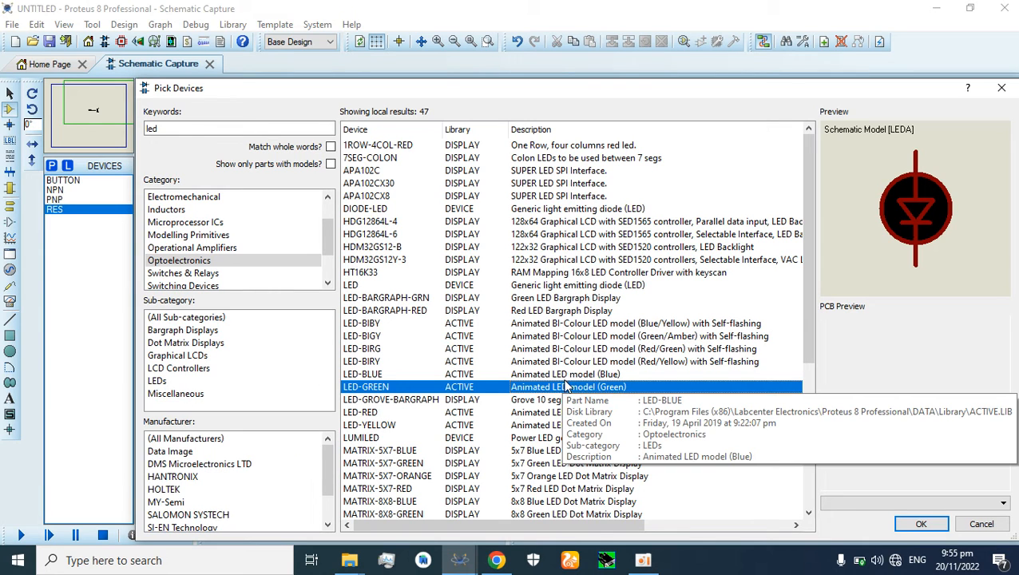
{"action": "double_click", "coordinate": [502, 438]}
{"action": "double_click", "coordinate": [504, 427]}
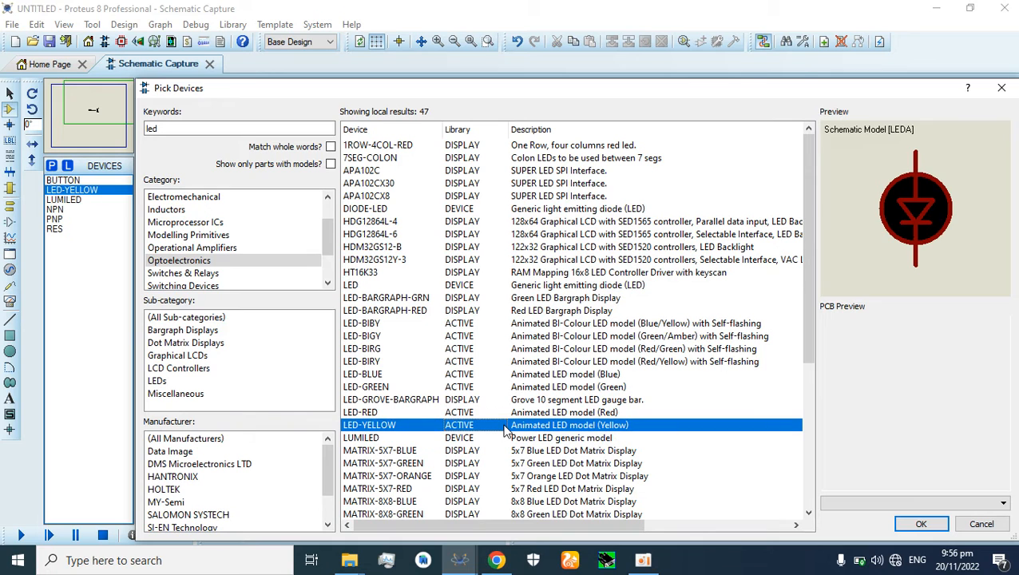
Step: Place the LED-YELLOW directly above the NPN transistor and wire its cathode to the transistor's collector
{"action": "key", "text": "Return"}
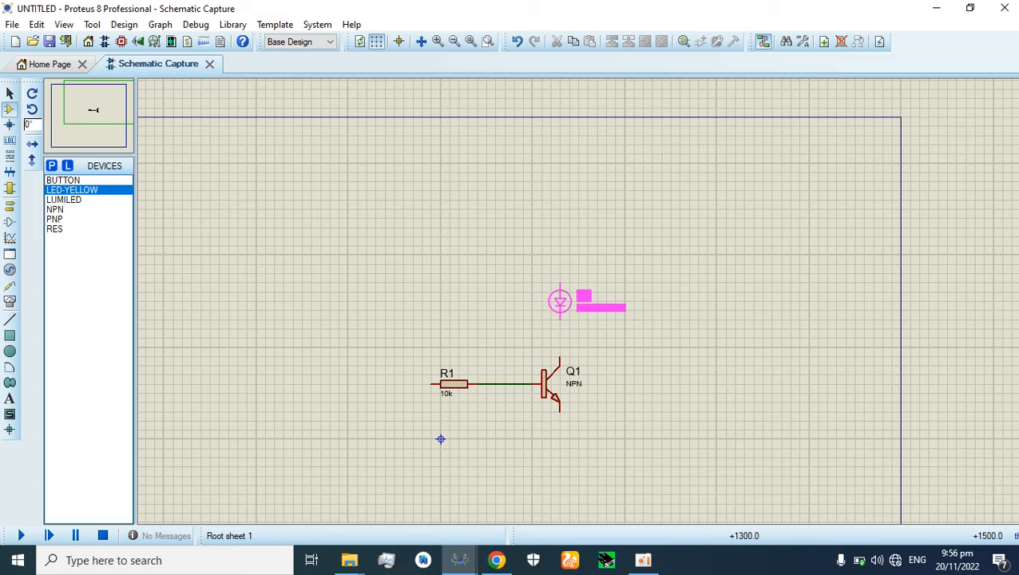
{"action": "left_click", "coordinate": [560, 301]}
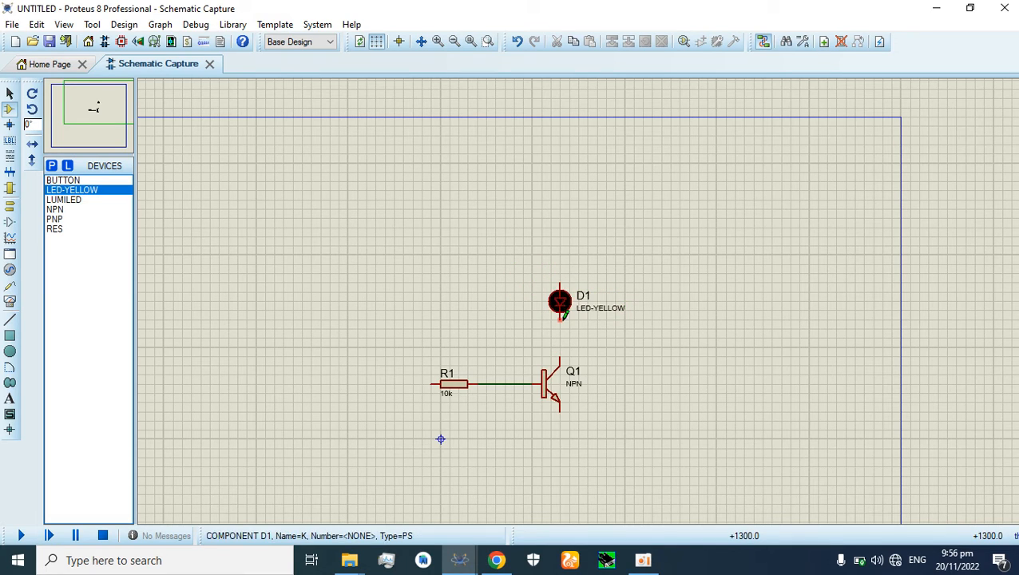
{"action": "left_click", "coordinate": [560, 316]}
{"action": "left_click", "coordinate": [560, 357]}
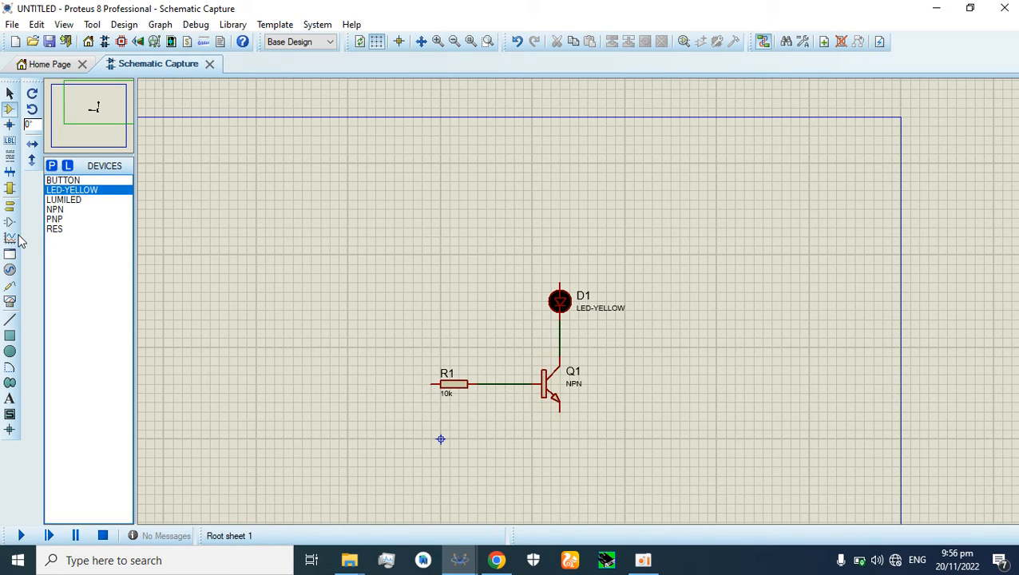
Step: Place a GROUND terminal below resistor R1 and wire it to the NPN transistor's emitter
{"action": "left_click", "coordinate": [9, 204]}
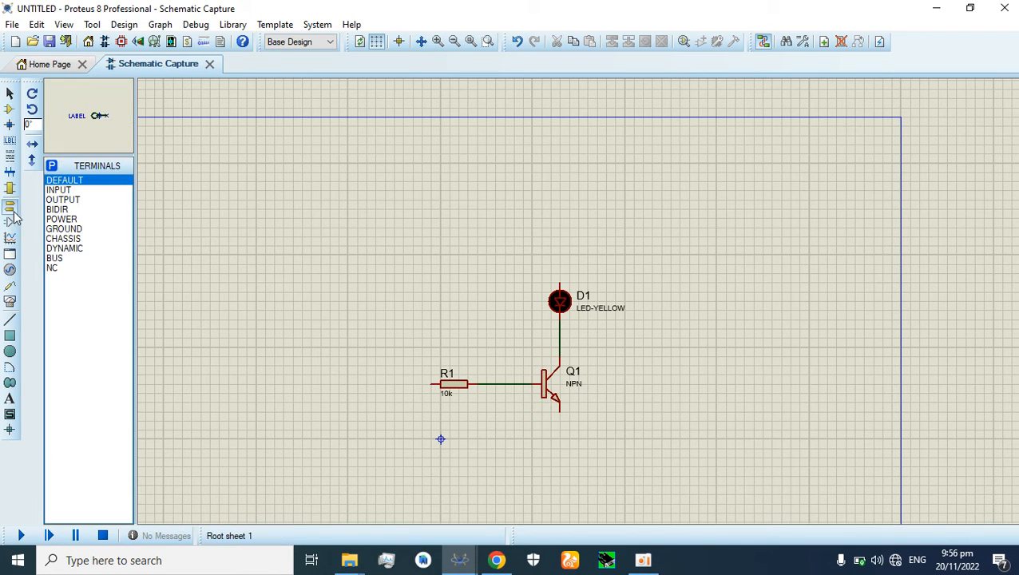
{"action": "left_click", "coordinate": [64, 229]}
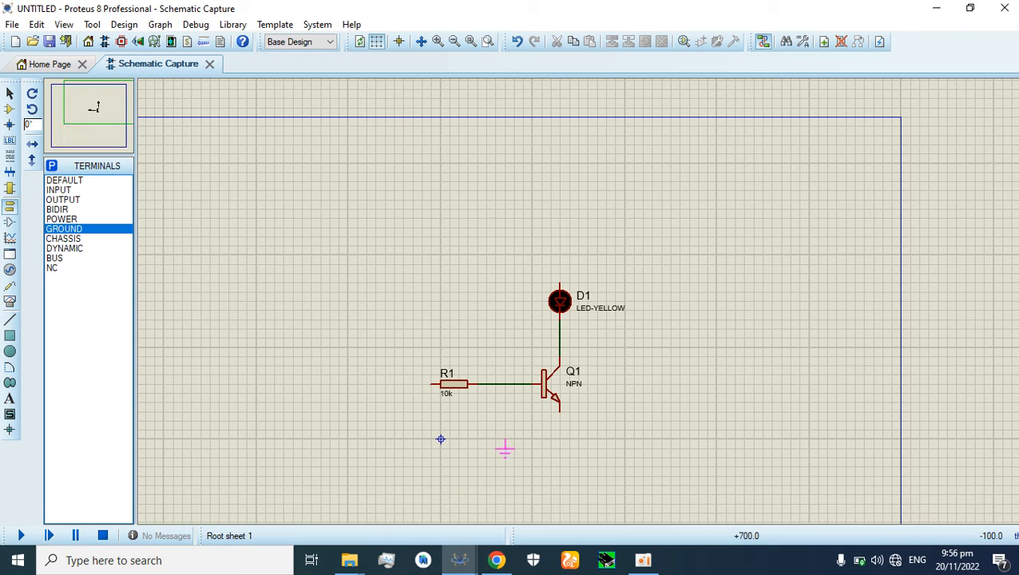
{"action": "left_click", "coordinate": [460, 451]}
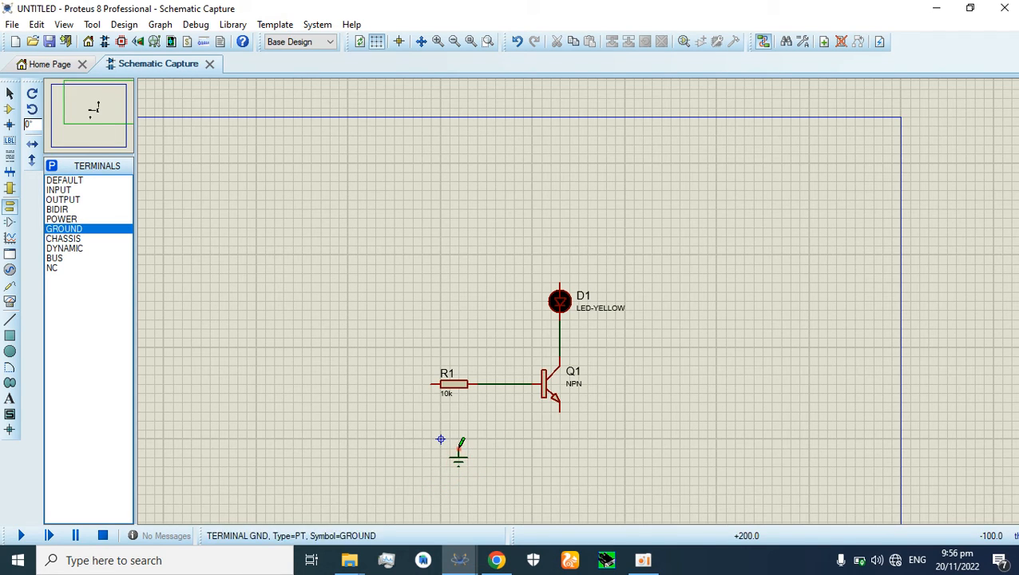
{"action": "left_click", "coordinate": [459, 440]}
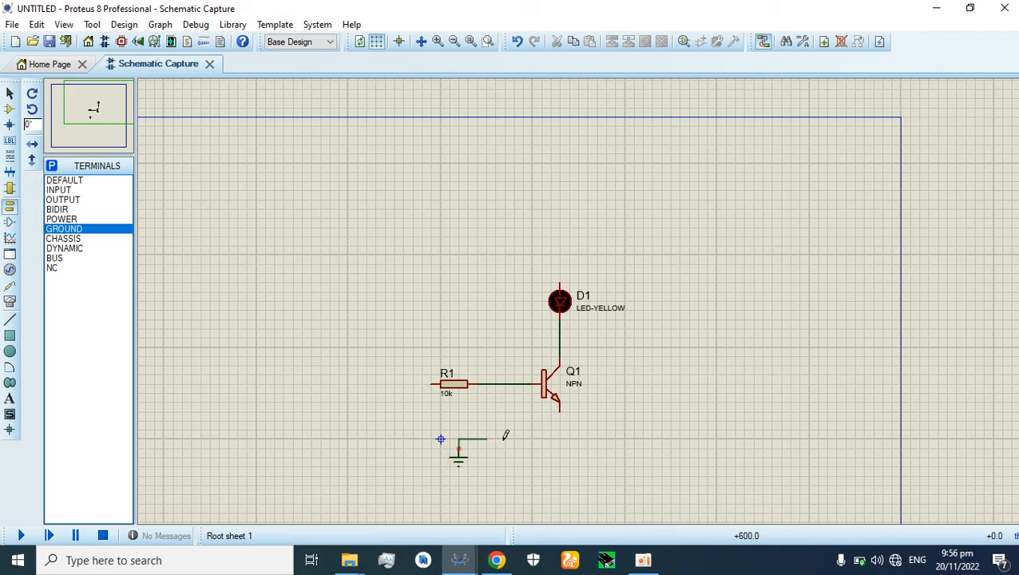
{"action": "left_click", "coordinate": [562, 412]}
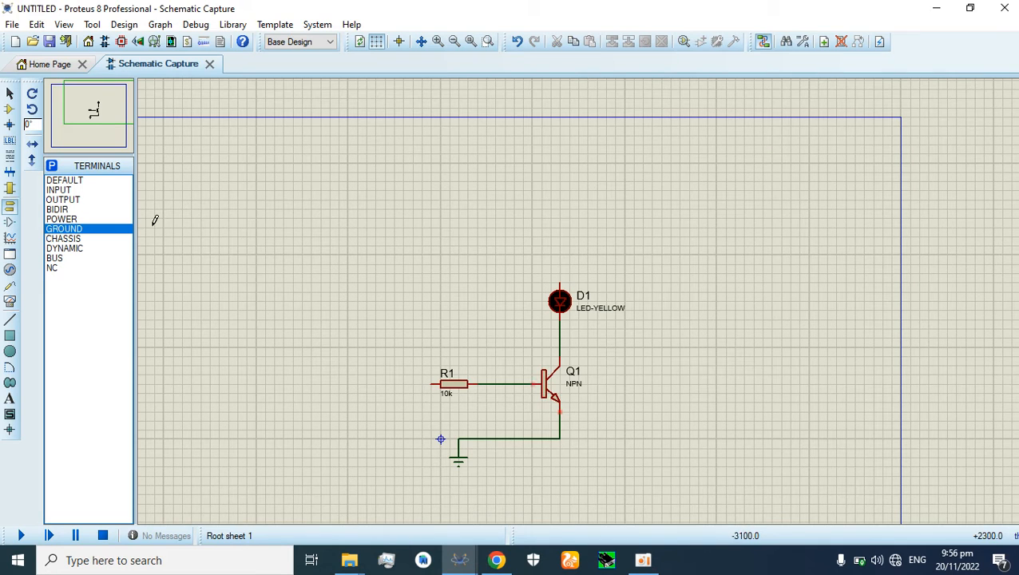
Step: Search the parts library for "batter", pick the ACTIVE library BATTERY (DC Voltage Source), and place it far left of the LED
{"action": "left_click", "coordinate": [10, 108]}
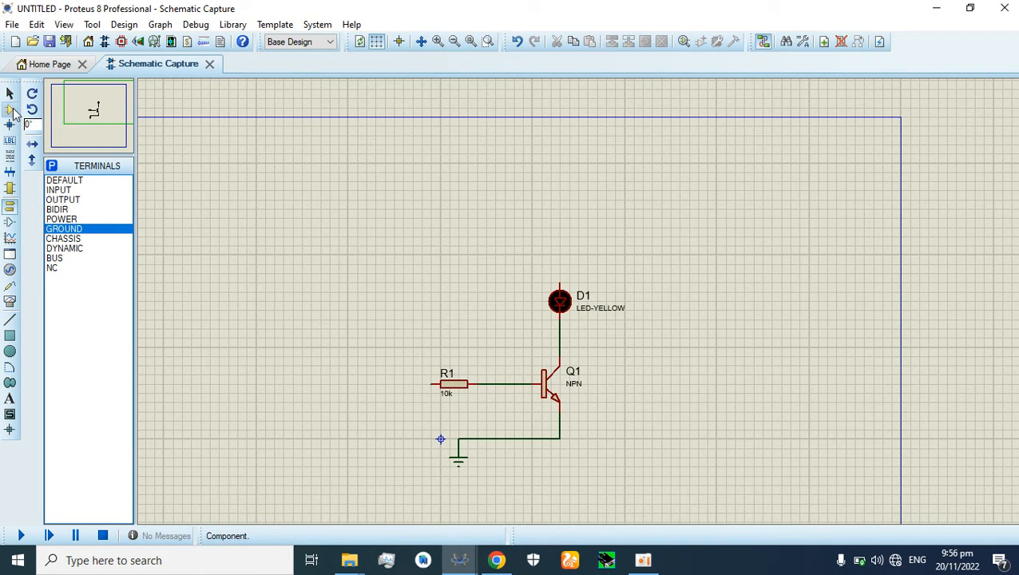
{"action": "left_click", "coordinate": [52, 164]}
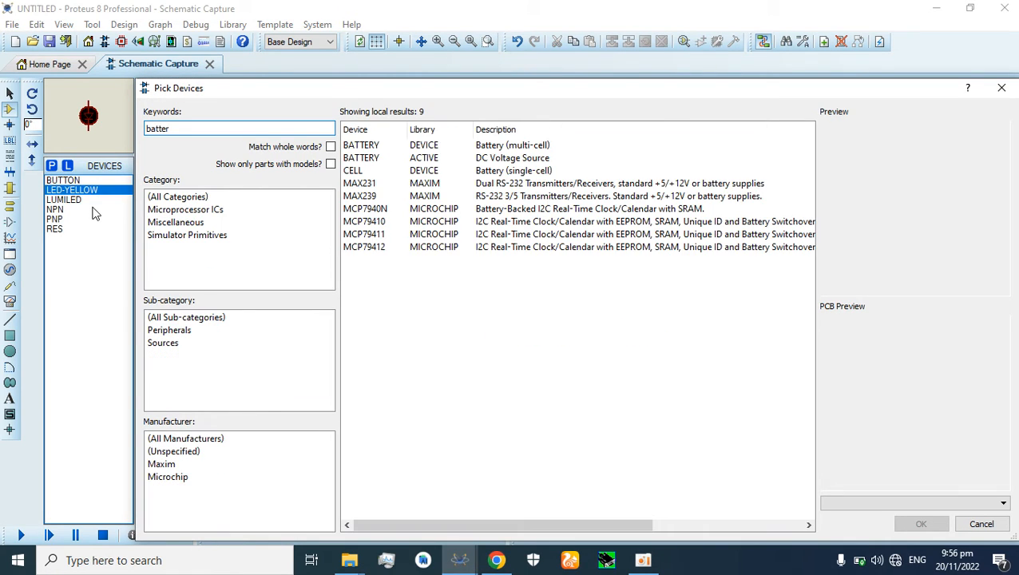
{"action": "left_click", "coordinate": [457, 158]}
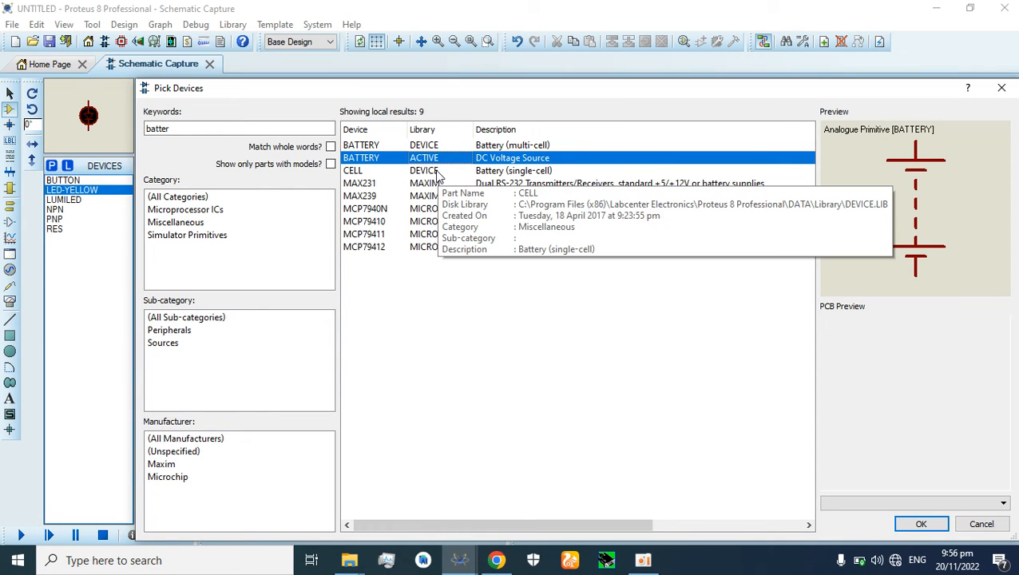
{"action": "double_click", "coordinate": [439, 160]}
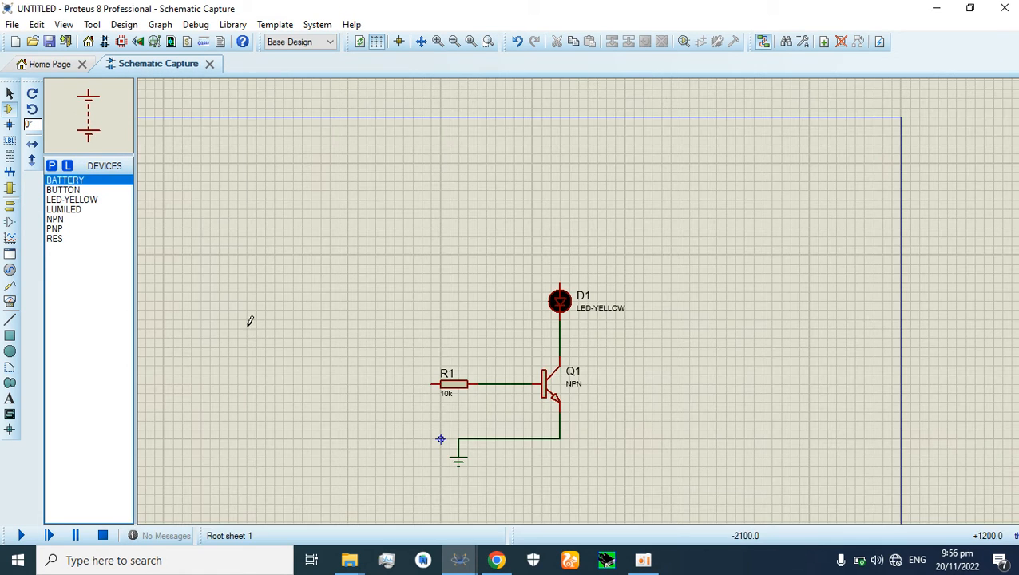
{"action": "left_click", "coordinate": [191, 315]}
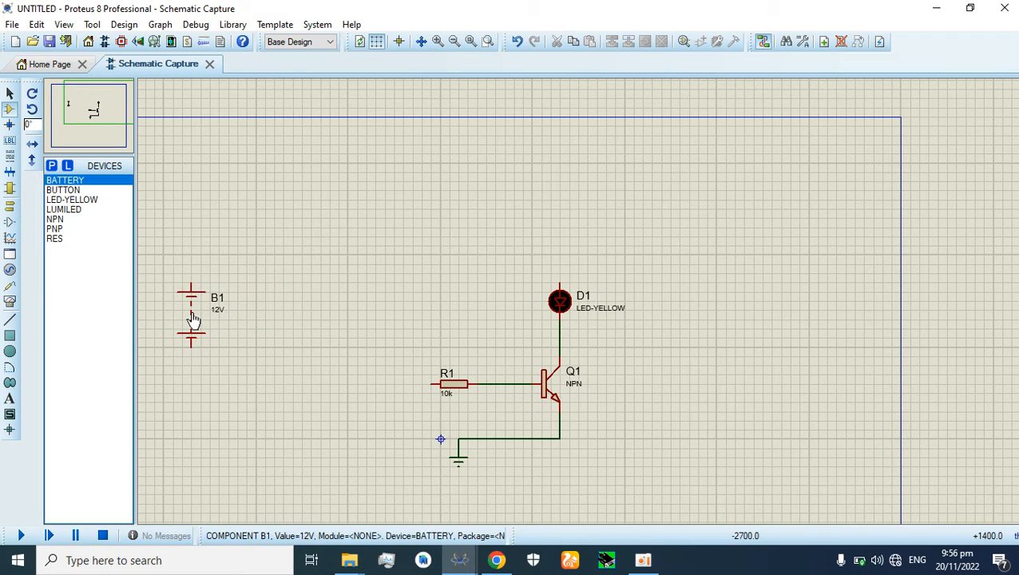
Step: Attach a GROUND terminal to the battery's negative pin and set the battery's voltage to 5V
{"action": "left_click", "coordinate": [9, 208]}
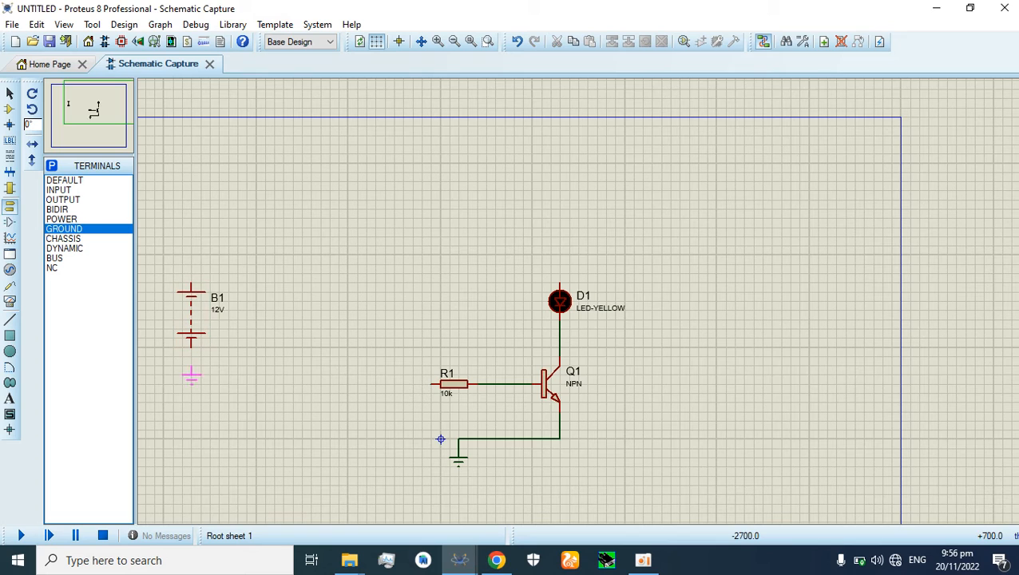
{"action": "left_click", "coordinate": [191, 346]}
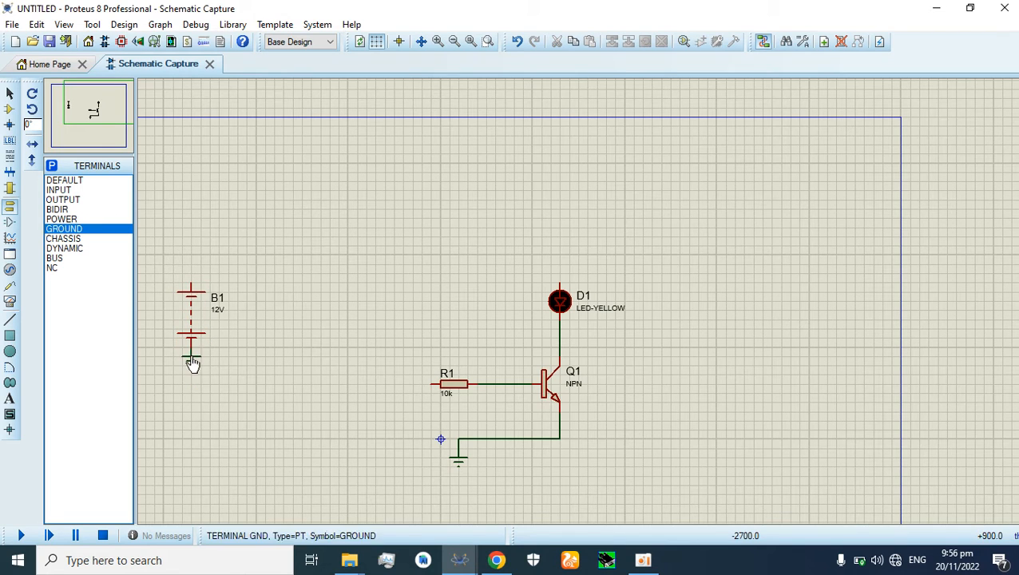
{"action": "double_click", "coordinate": [201, 292]}
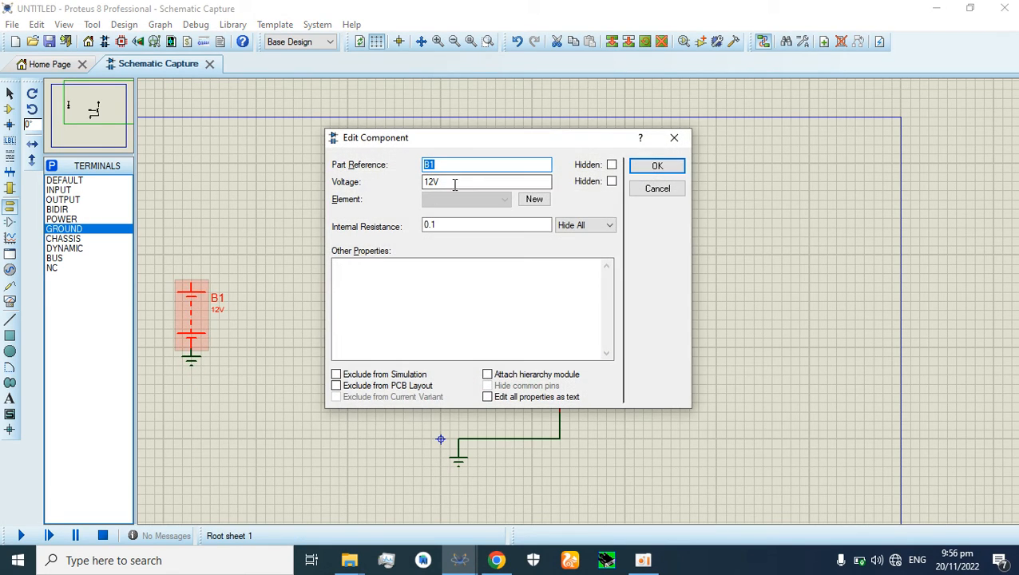
{"action": "left_click", "coordinate": [433, 182]}
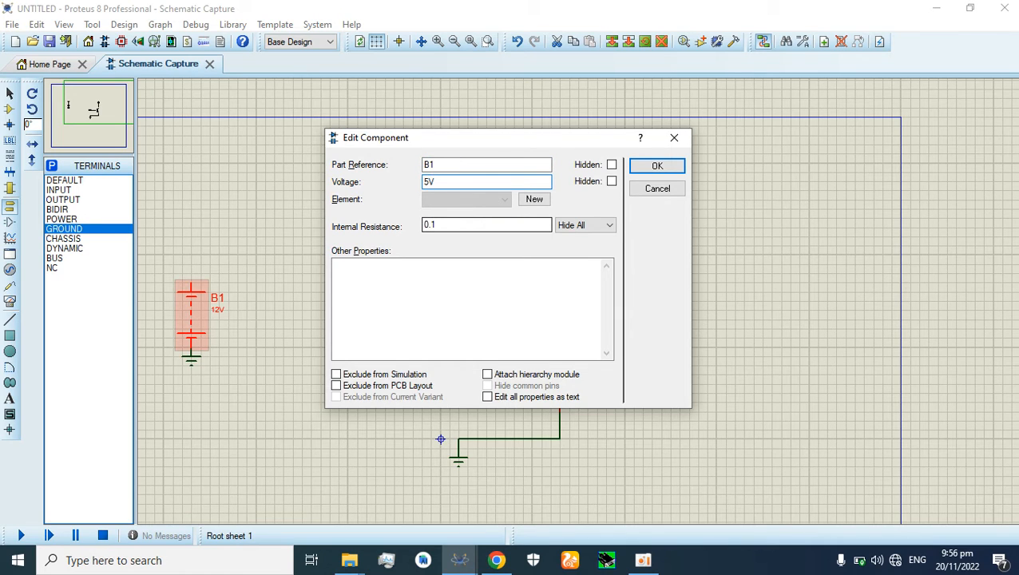
{"action": "key", "text": "Return"}
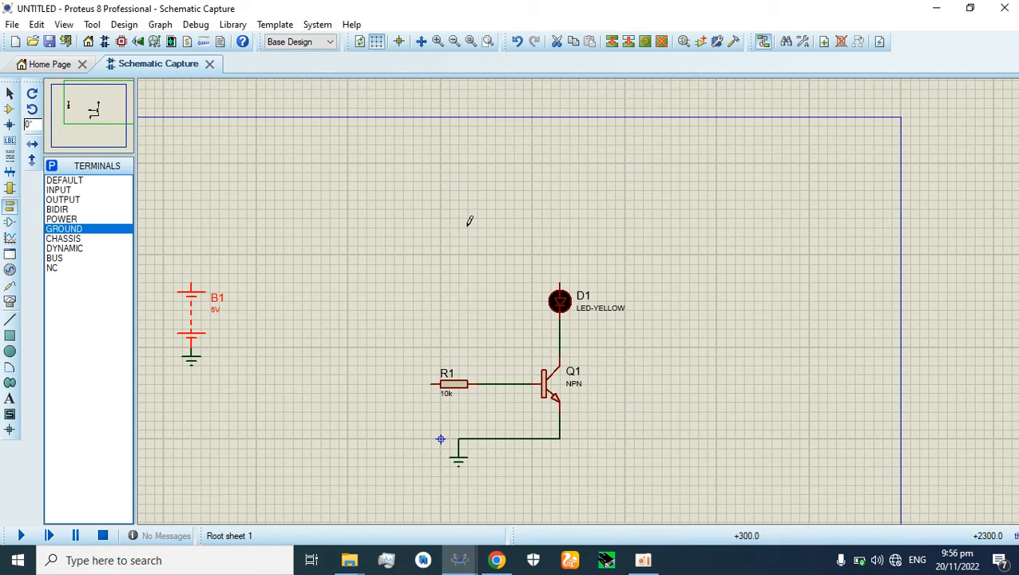
Step: Wire the battery's positive pin to the anode of the yellow LED
{"action": "left_click", "coordinate": [265, 277]}
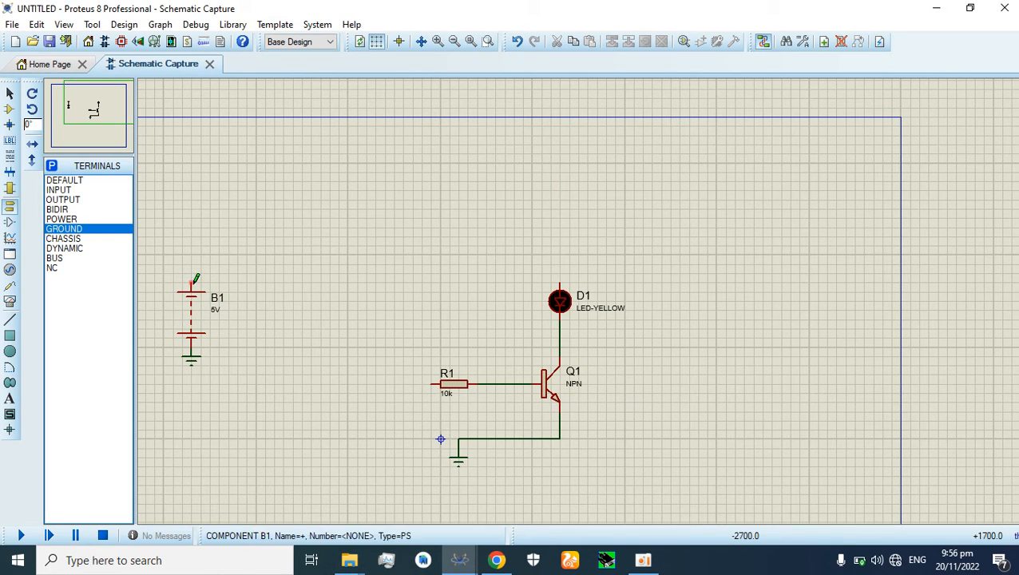
{"action": "left_click", "coordinate": [192, 277]}
{"action": "left_click", "coordinate": [561, 280]}
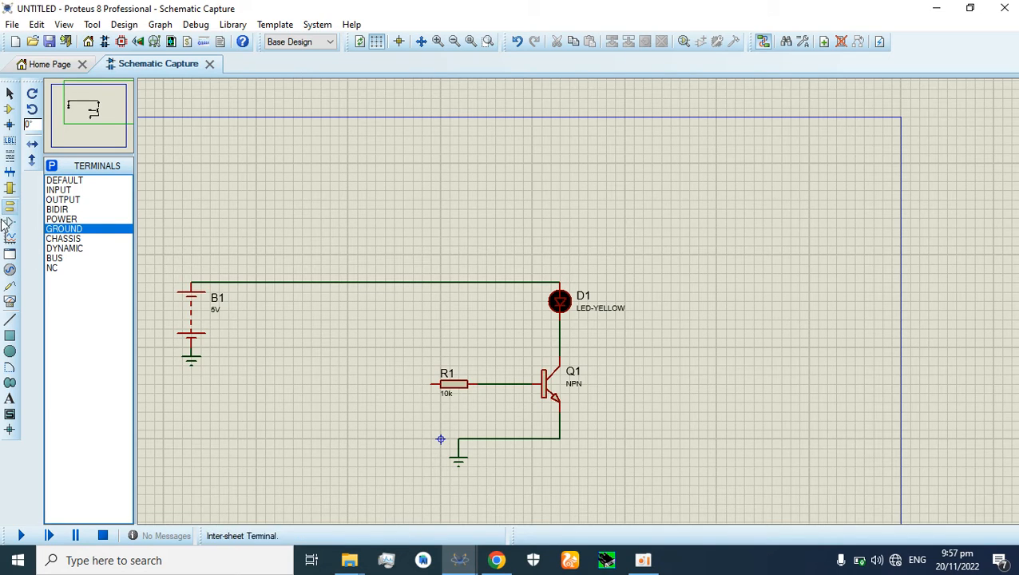
Step: Place a BUTTON connected to the left end of resistor R1 and wire its other pin up to the battery's positive line
{"action": "left_click", "coordinate": [9, 110]}
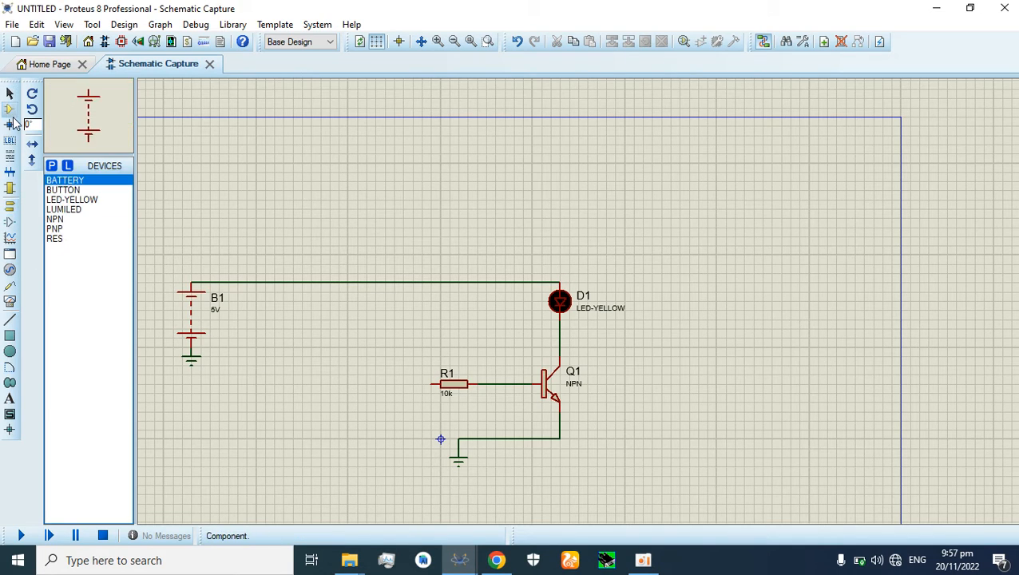
{"action": "left_click", "coordinate": [71, 190]}
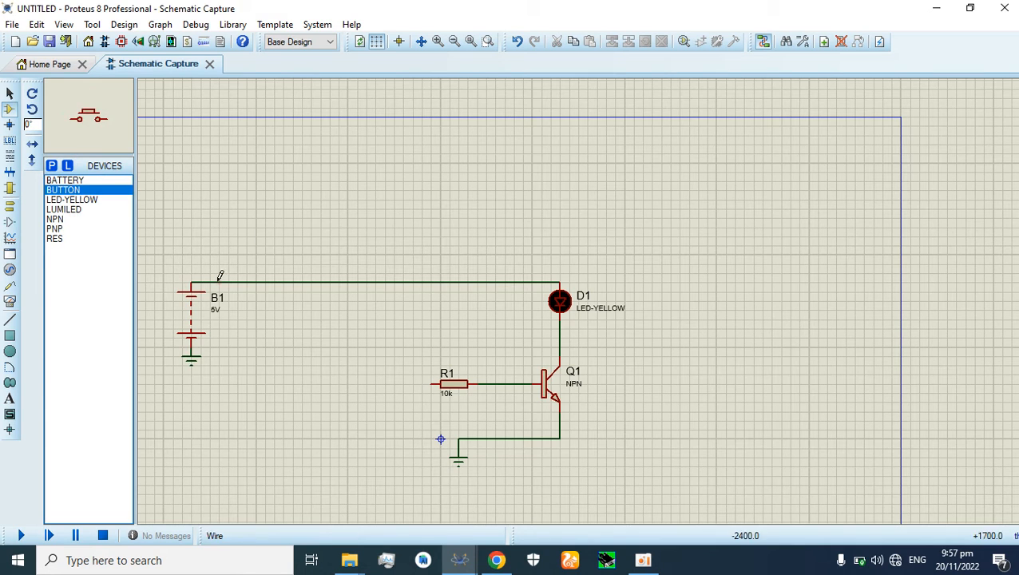
{"action": "left_click", "coordinate": [365, 387]}
{"action": "left_click", "coordinate": [388, 382]}
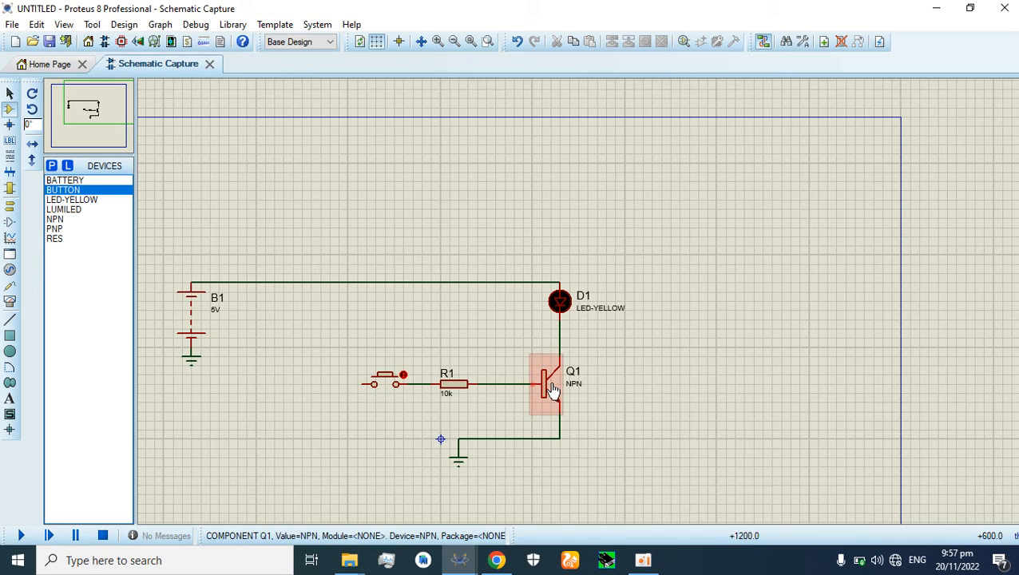
{"action": "left_click", "coordinate": [364, 384]}
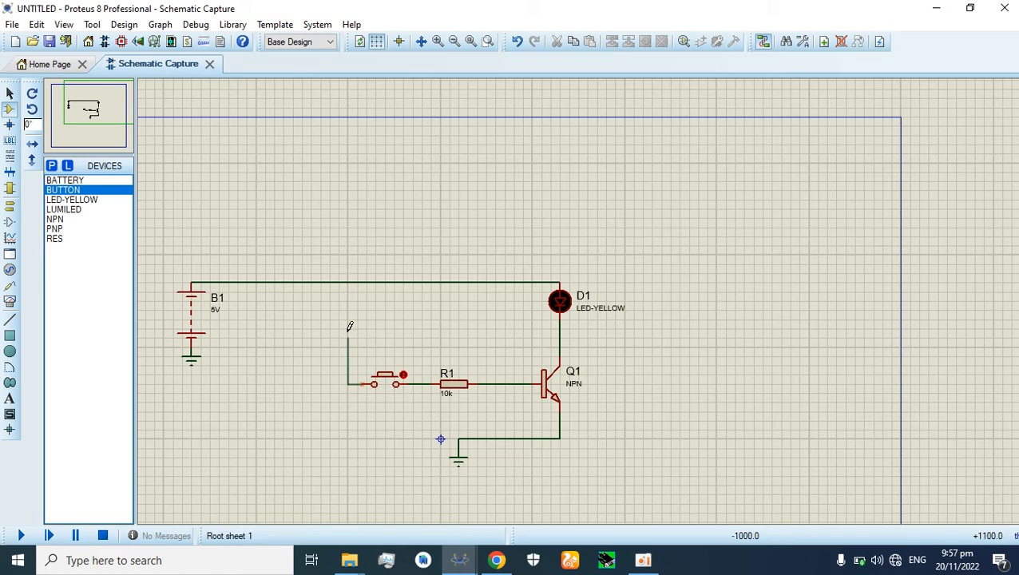
{"action": "left_click", "coordinate": [347, 282]}
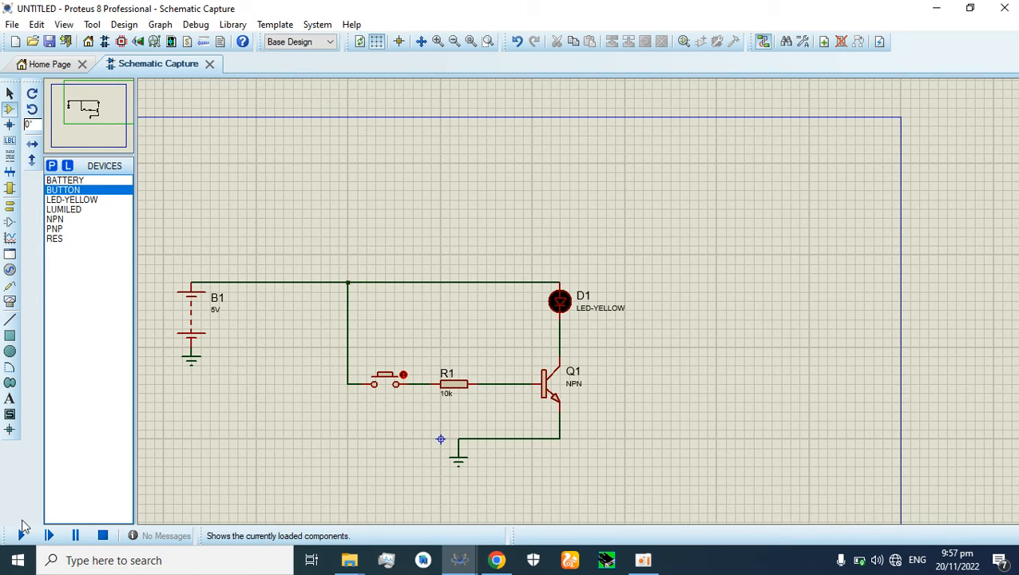
Step: Run the simulation, operate the push button repeatedly to check the LED's response, and stop the simulation
{"action": "left_click", "coordinate": [22, 537]}
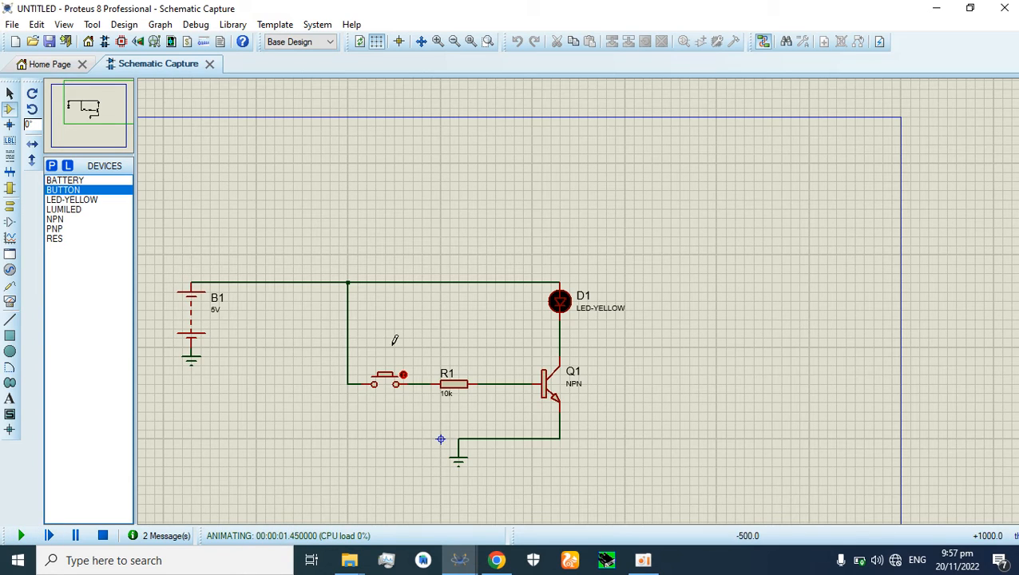
{"action": "left_click", "coordinate": [387, 384]}
{"action": "left_click", "coordinate": [386, 384]}
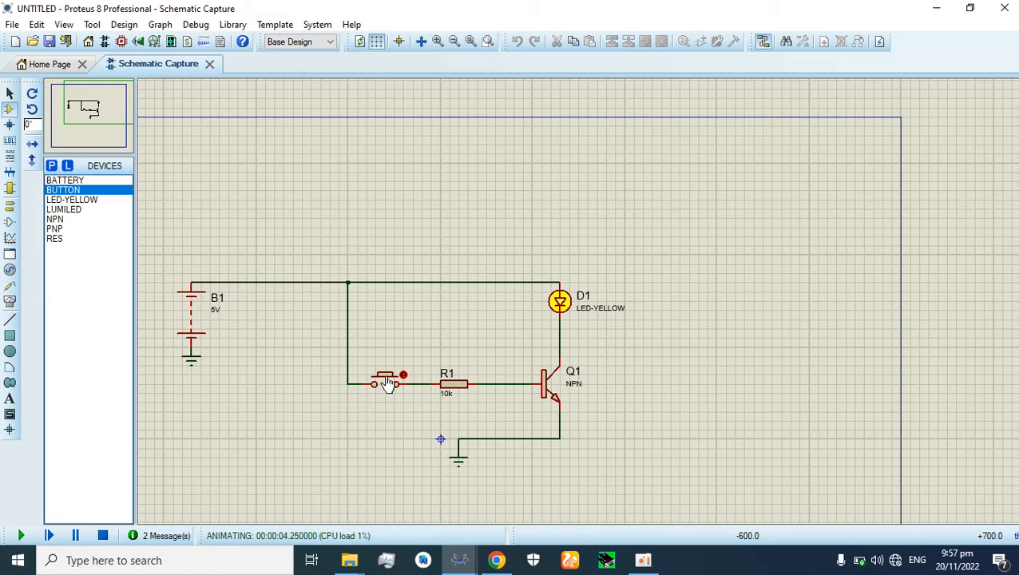
{"action": "left_click", "coordinate": [386, 384]}
{"action": "left_click_drag", "start_coordinate": [385, 382], "coordinate": [398, 382]}
{"action": "left_click", "coordinate": [387, 387]}
{"action": "left_click_drag", "start_coordinate": [388, 387], "coordinate": [387, 388]}
{"action": "left_click", "coordinate": [386, 386]}
{"action": "left_click_drag", "start_coordinate": [385, 386], "coordinate": [385, 386]}
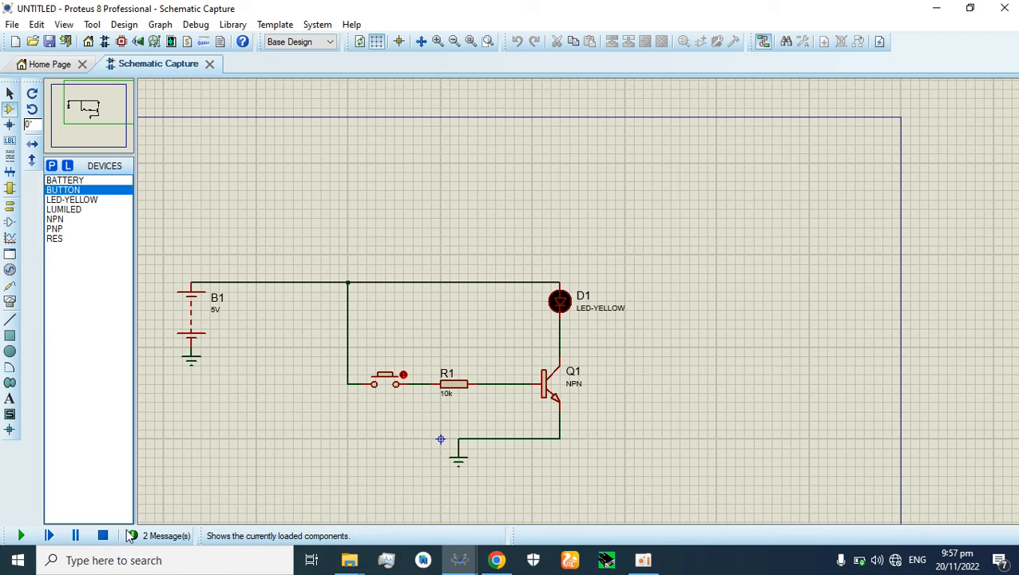
{"action": "left_click", "coordinate": [102, 536]}
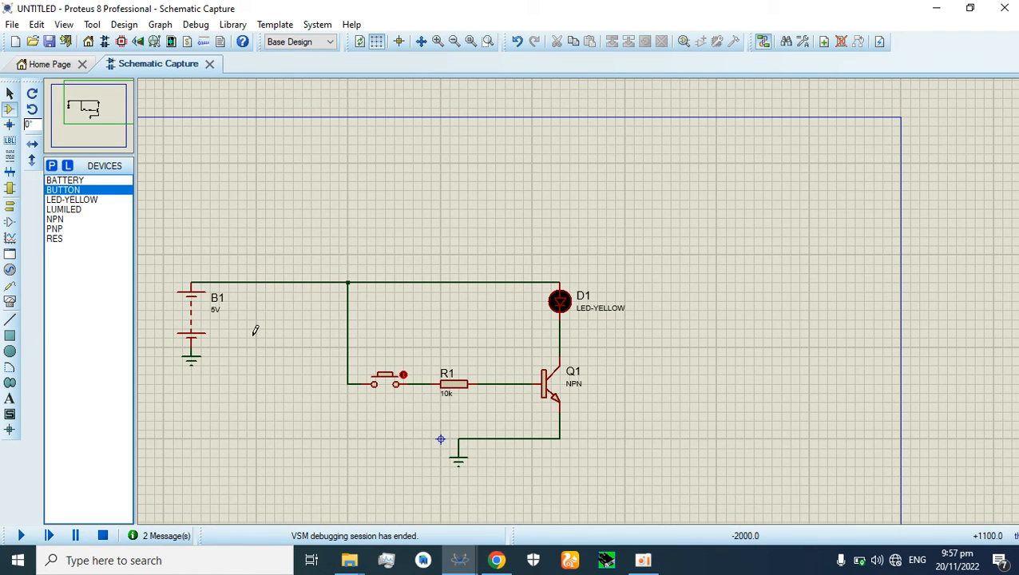
Step: Delete the wire between the push button and the battery's positive line, and delete the push button with its wire to R1
{"action": "left_click_drag", "start_coordinate": [322, 311], "coordinate": [379, 366]}
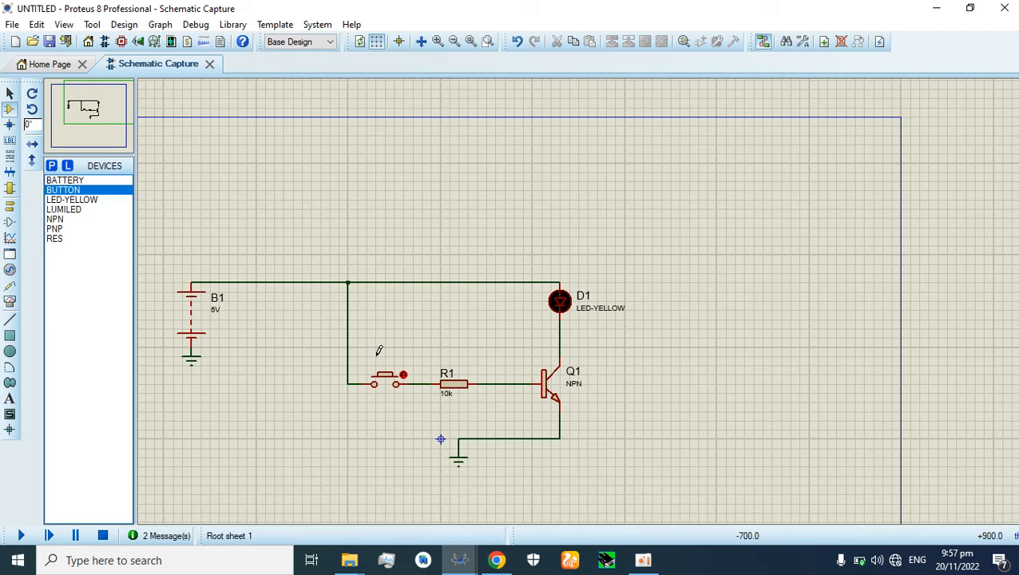
{"action": "left_click_drag", "start_coordinate": [303, 302], "coordinate": [364, 385]}
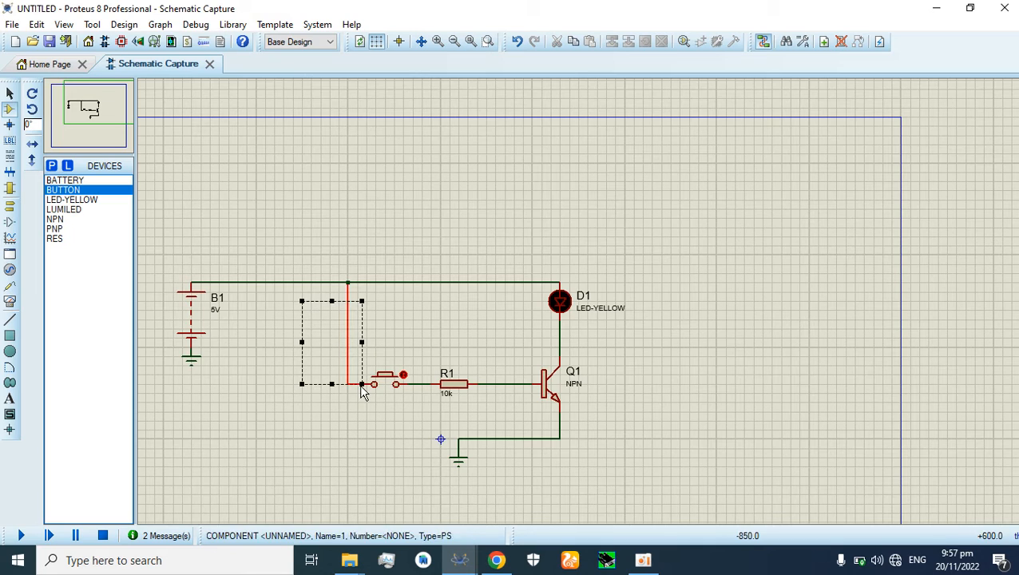
{"action": "key", "text": "Delete"}
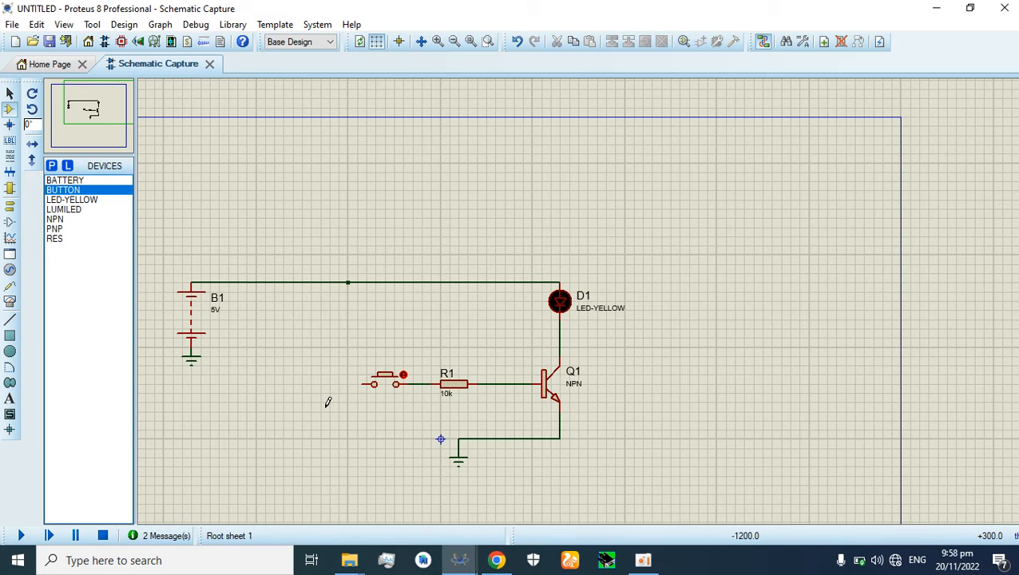
{"action": "left_click", "coordinate": [64, 229]}
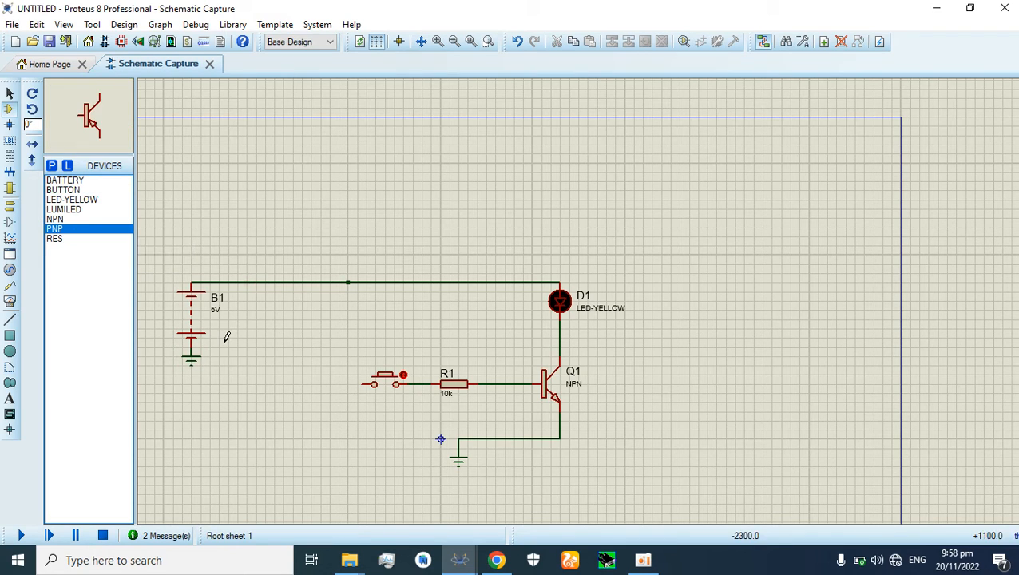
{"action": "left_click_drag", "start_coordinate": [311, 328], "coordinate": [413, 402]}
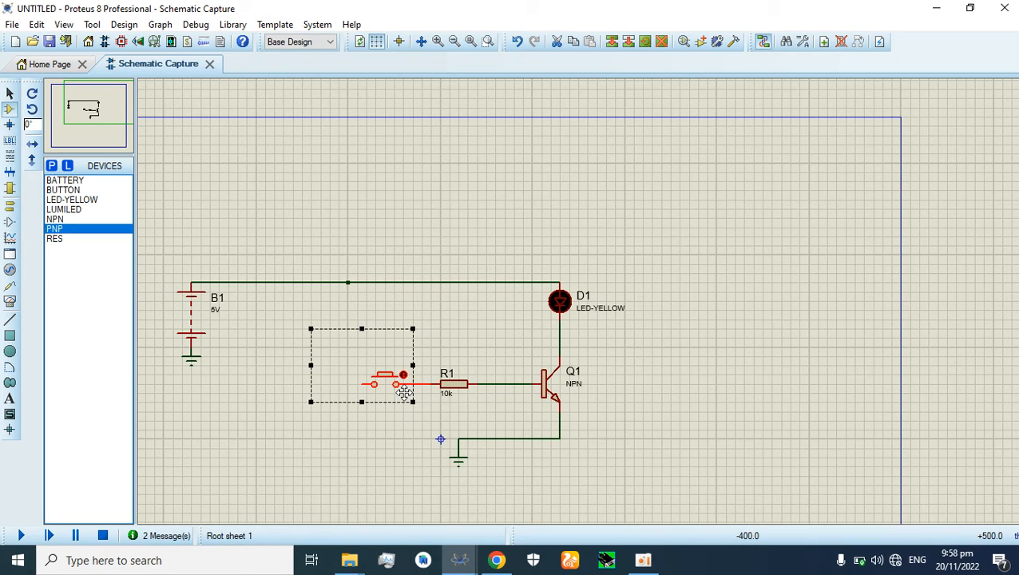
{"action": "key", "text": "Delete"}
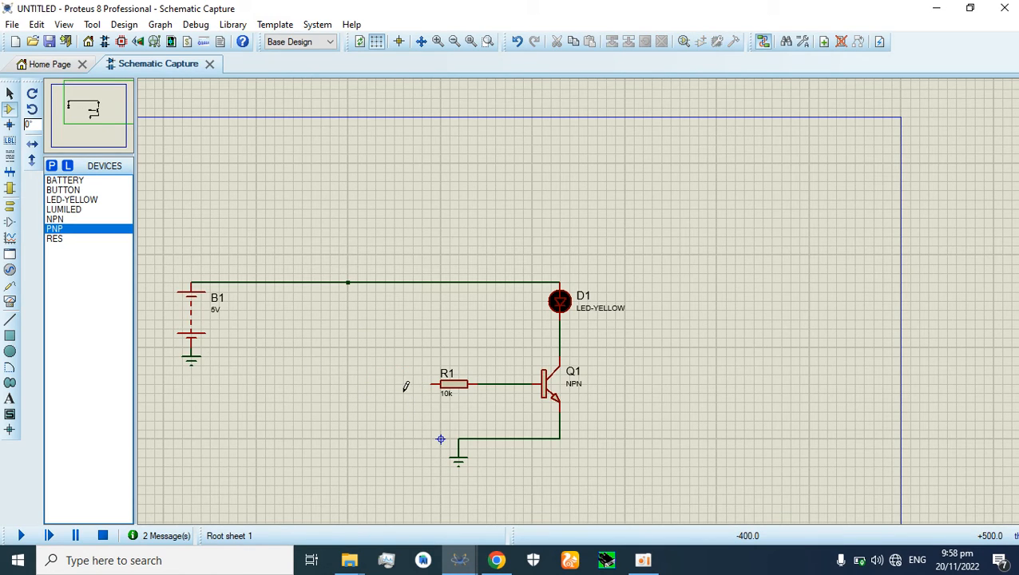
Step: Place a PNP transistor above resistor R1, rotated 270° and mirrored horizontally so its base points up and its emitter faces right
{"action": "left_click", "coordinate": [87, 230]}
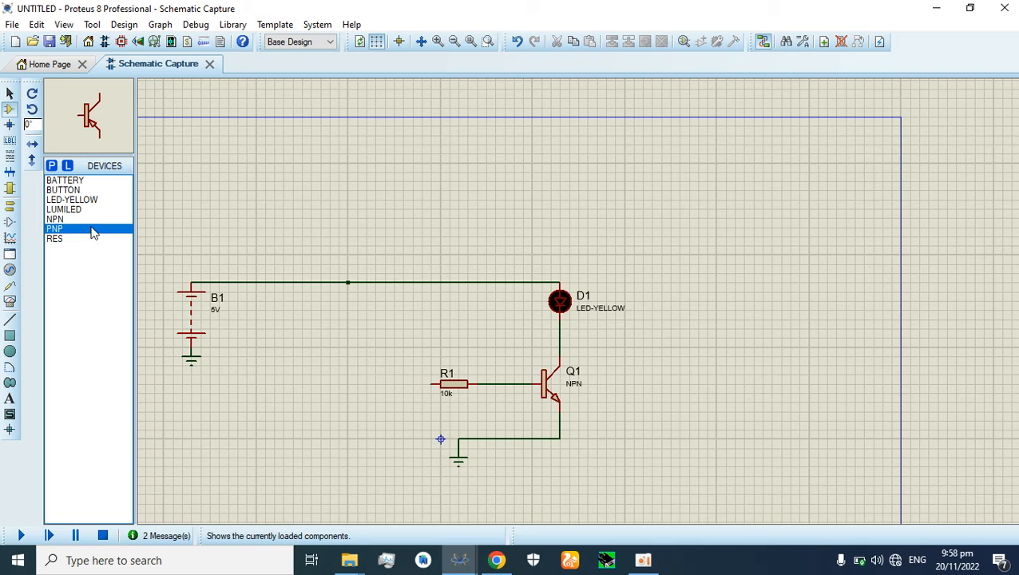
{"action": "left_click", "coordinate": [32, 113]}
{"action": "left_click", "coordinate": [33, 118]}
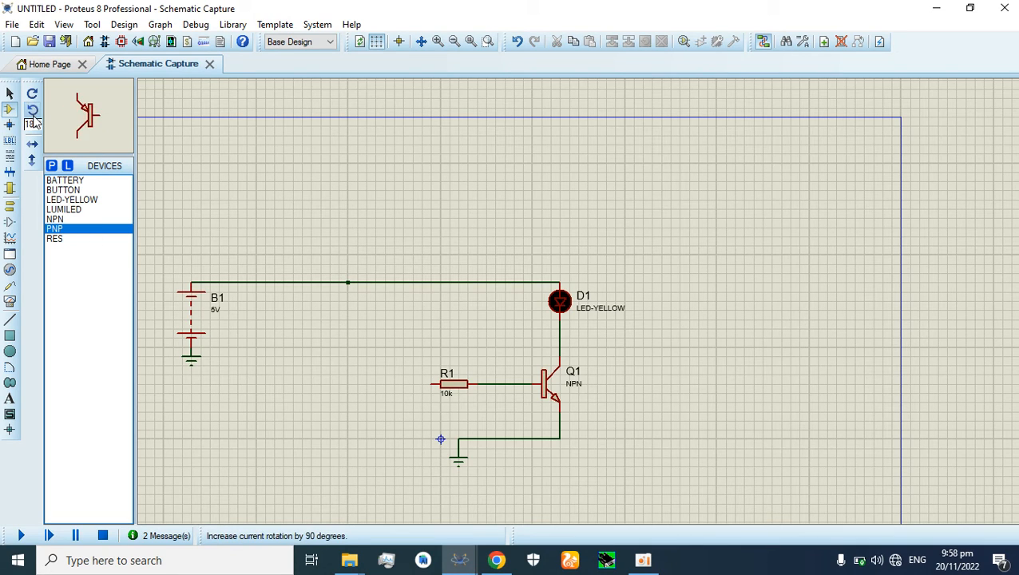
{"action": "left_click", "coordinate": [32, 112]}
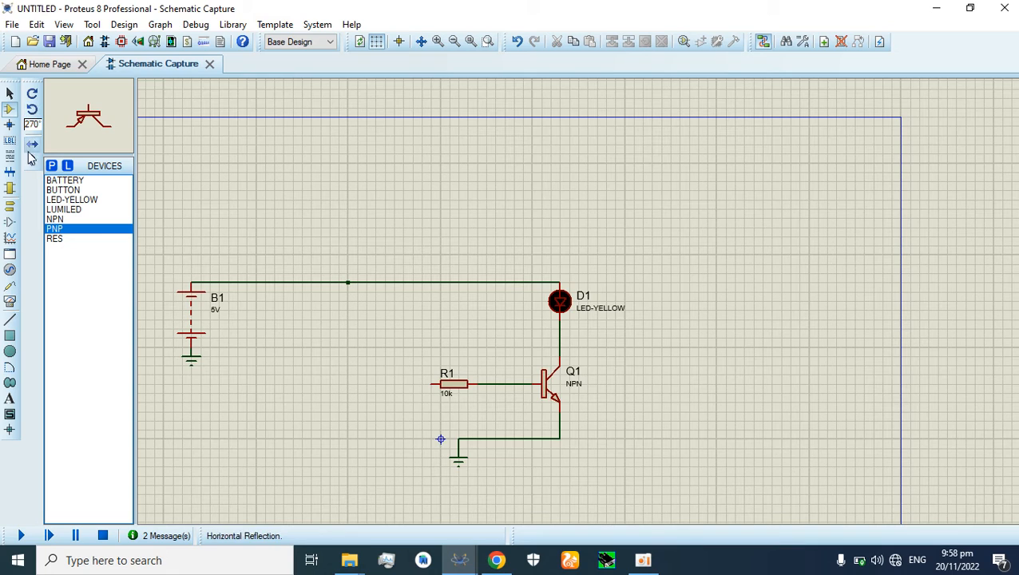
{"action": "left_click", "coordinate": [33, 149]}
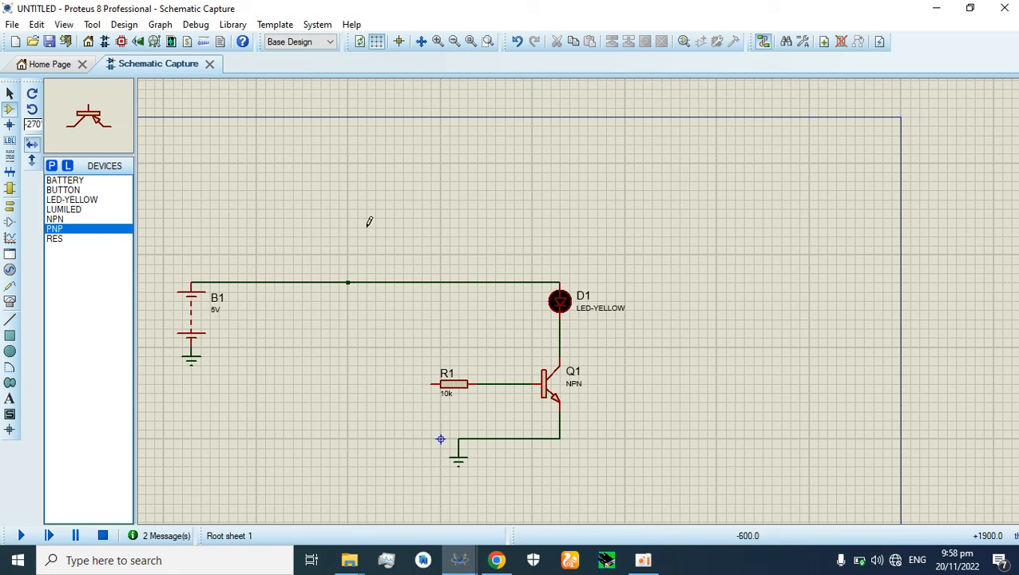
{"action": "left_click", "coordinate": [432, 326]}
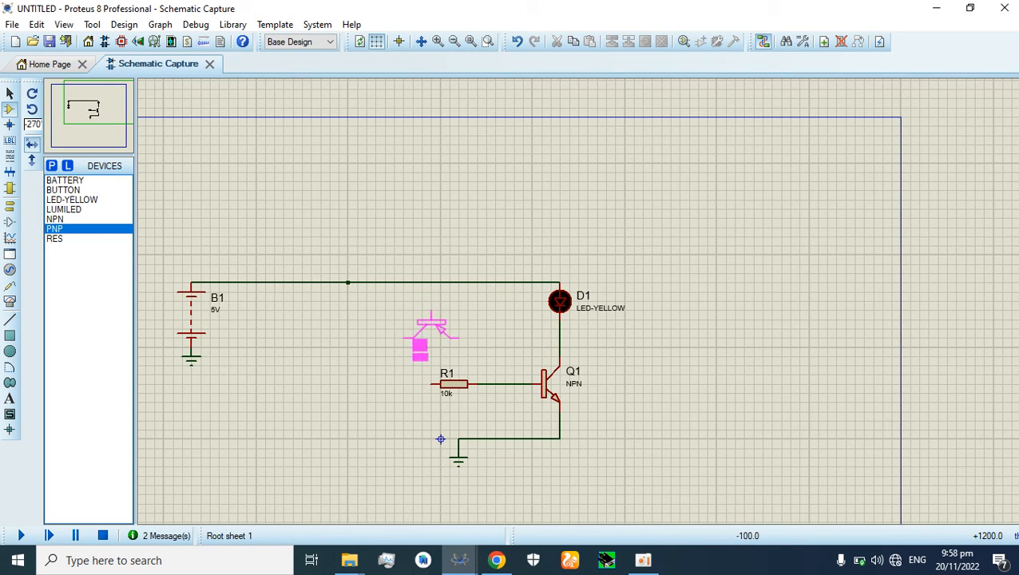
{"action": "left_click", "coordinate": [457, 328]}
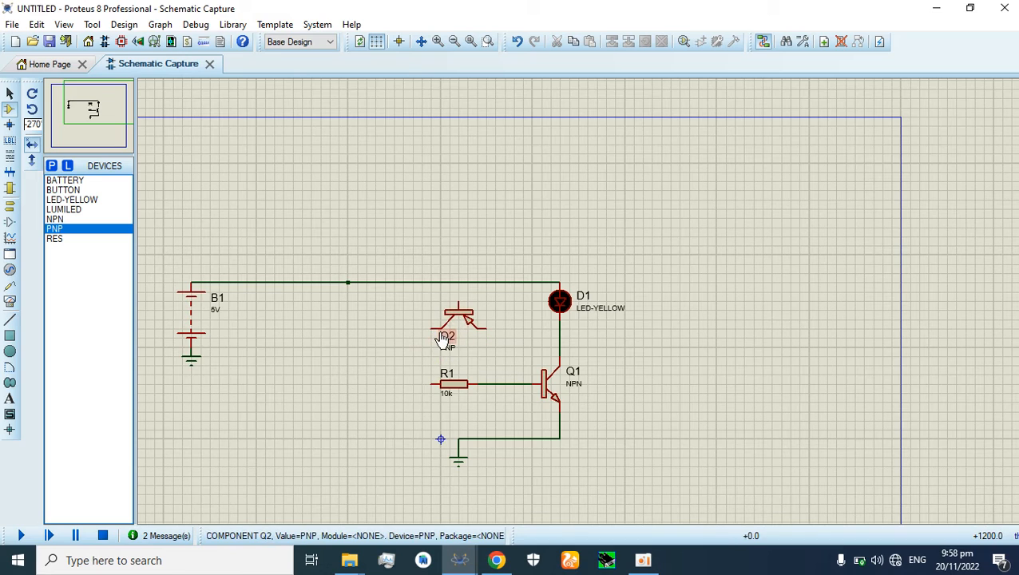
Step: Wire the PNP transistor's collector to the left end of R1 and its emitter to the battery's positive line
{"action": "left_click", "coordinate": [433, 327]}
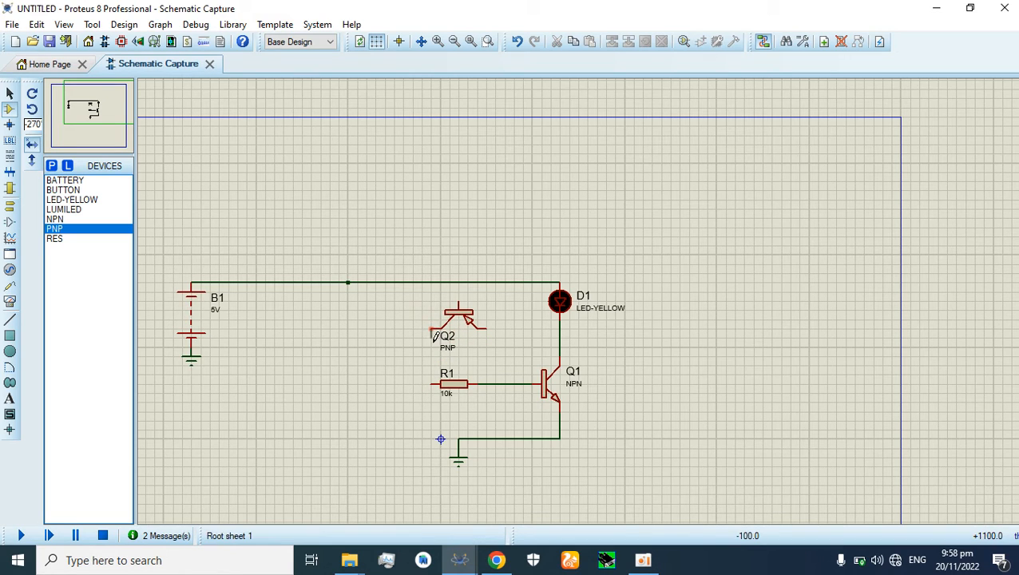
{"action": "left_click", "coordinate": [432, 384]}
{"action": "left_click", "coordinate": [488, 326]}
{"action": "left_click", "coordinate": [496, 282]}
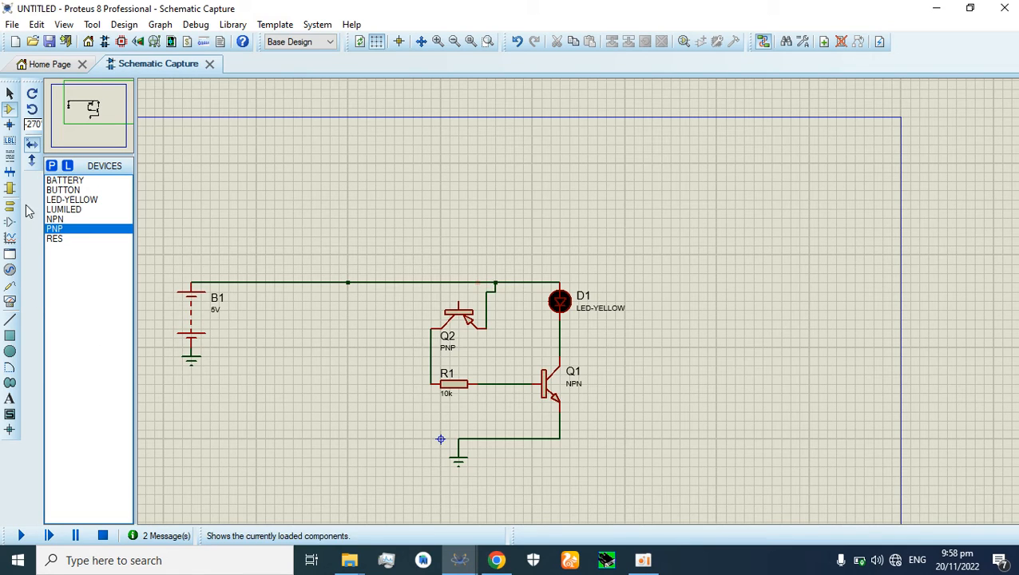
Step: Place a horizontal RES resistor left of the PNP transistor's base and wire its right end to that base
{"action": "left_click", "coordinate": [53, 240]}
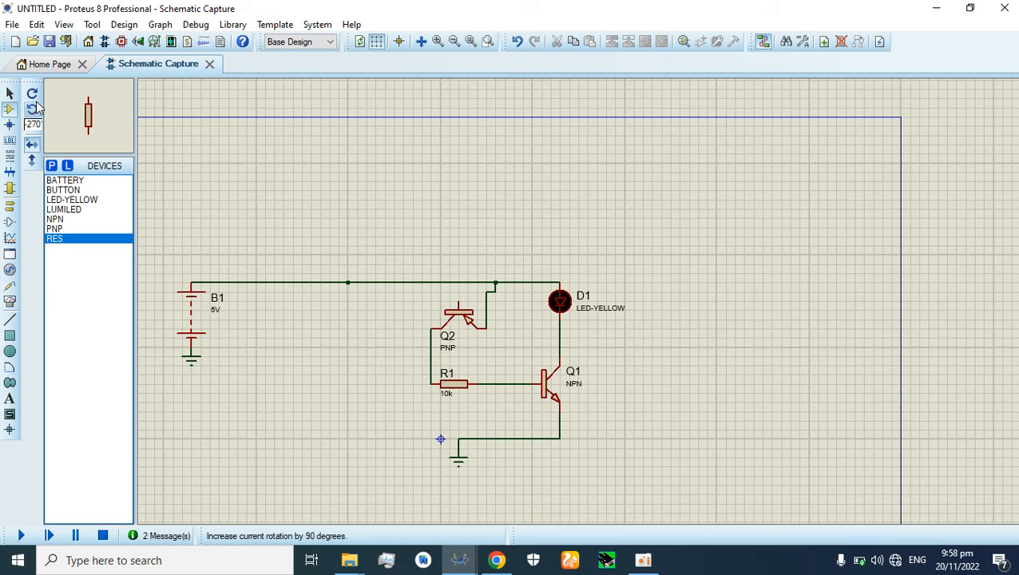
{"action": "left_click", "coordinate": [35, 109]}
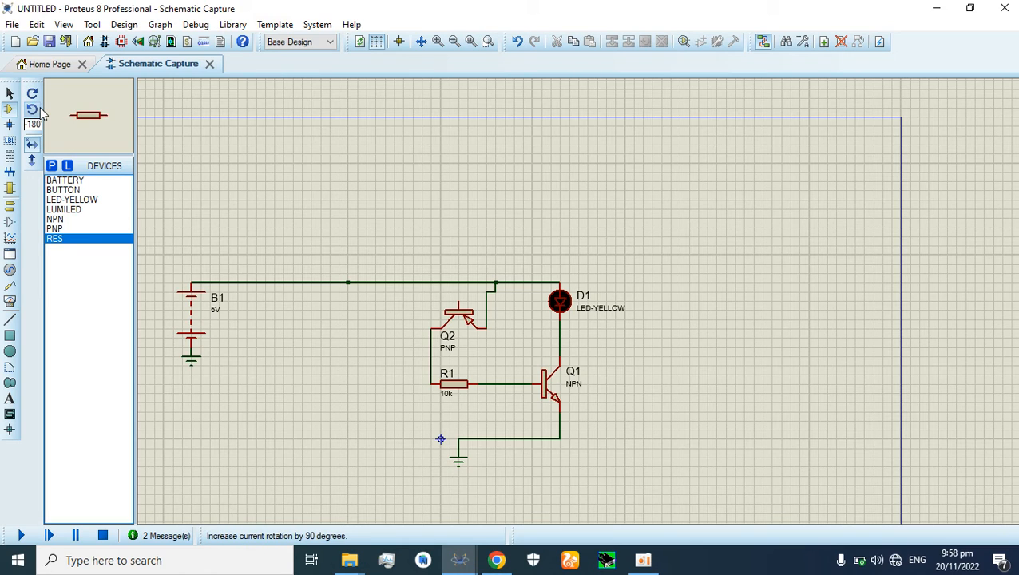
{"action": "left_click", "coordinate": [405, 304]}
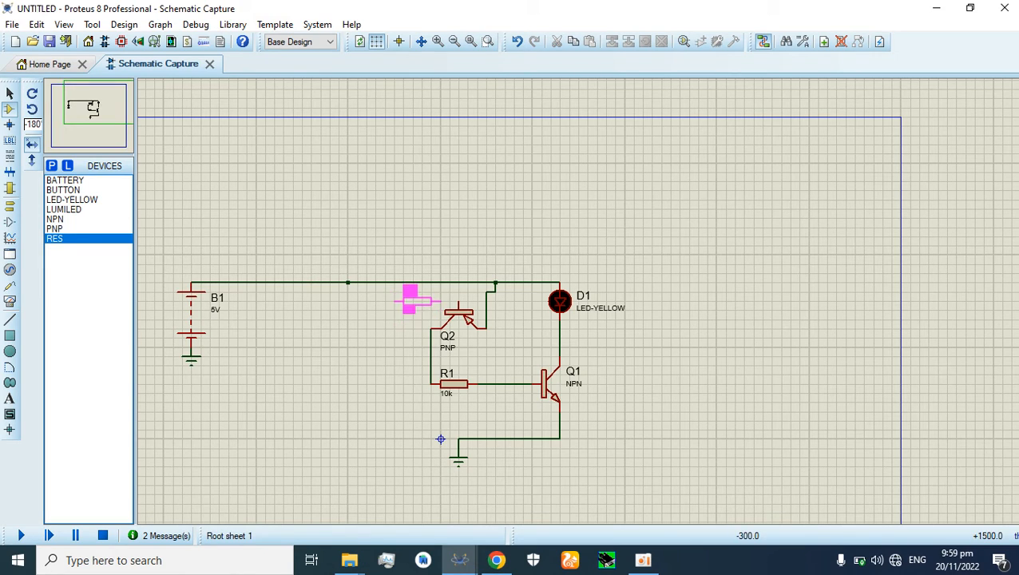
{"action": "left_click", "coordinate": [416, 301]}
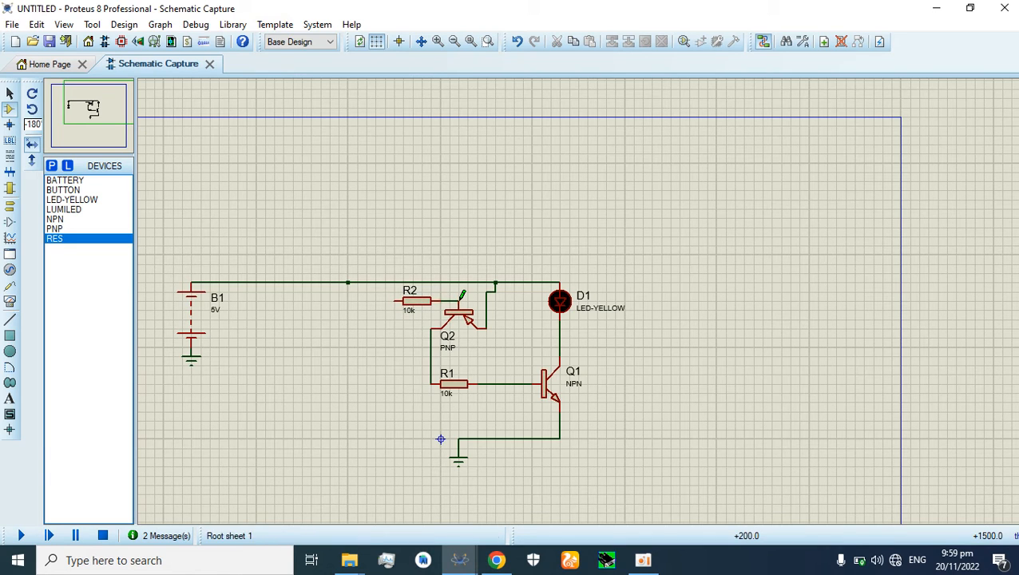
Step: Set resistor R2's resistance to 50k and wire its left end to the line between the LED and Q1's collector
{"action": "double_click", "coordinate": [413, 301]}
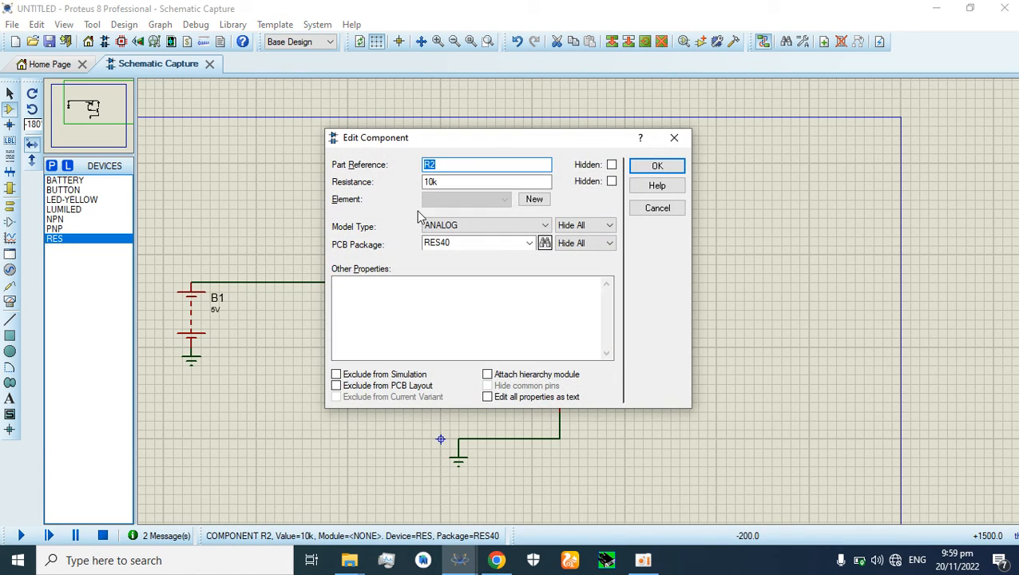
{"action": "left_click", "coordinate": [429, 182]}
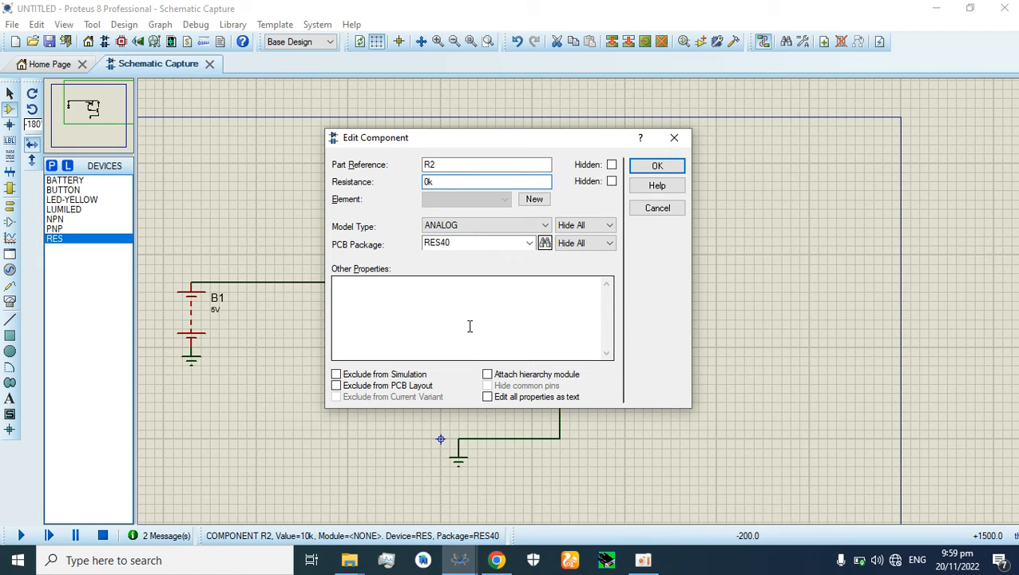
{"action": "key", "text": "Return"}
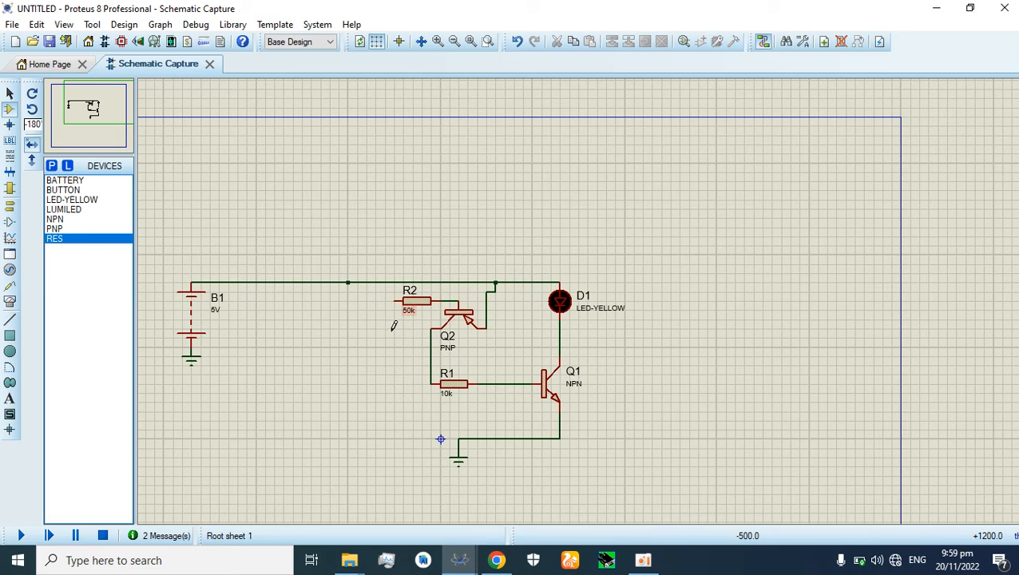
{"action": "left_click", "coordinate": [393, 302]}
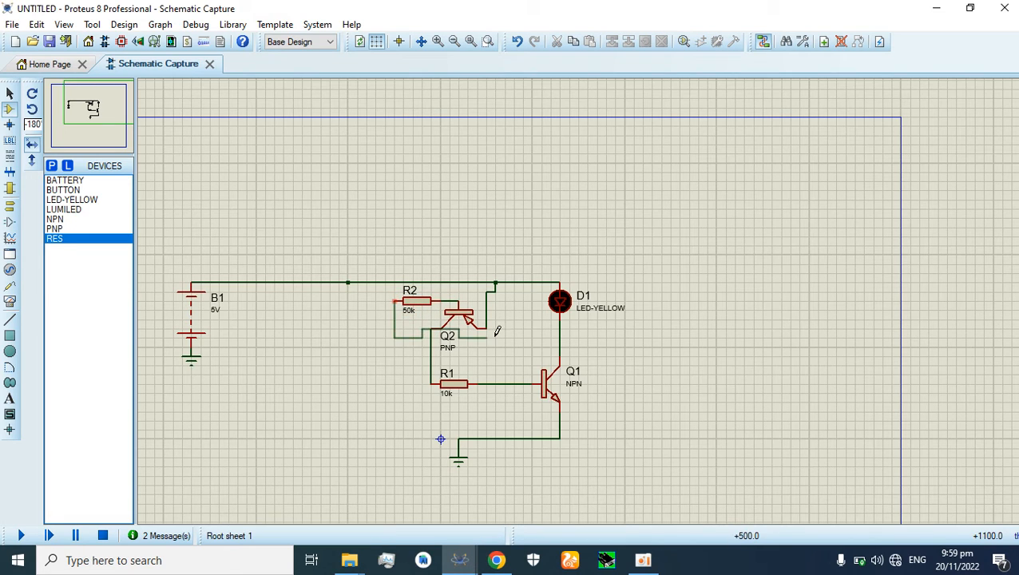
{"action": "left_click", "coordinate": [560, 348]}
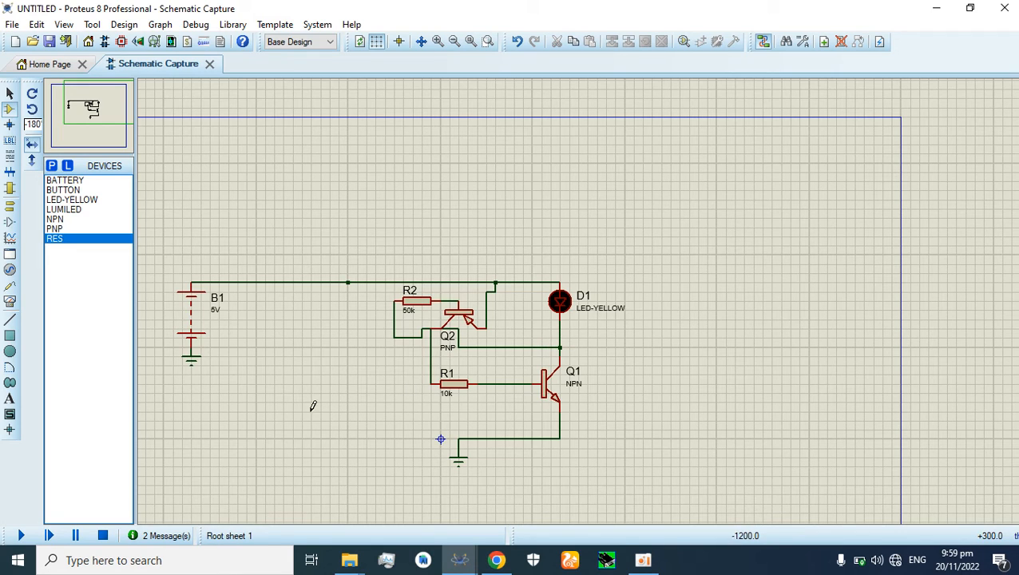
Step: Place a horizontal BUTTON left of R1, wired between the line joining Q2's collector to R1 and the battery's positive line
{"action": "left_click", "coordinate": [83, 190]}
{"action": "left_click", "coordinate": [32, 110]}
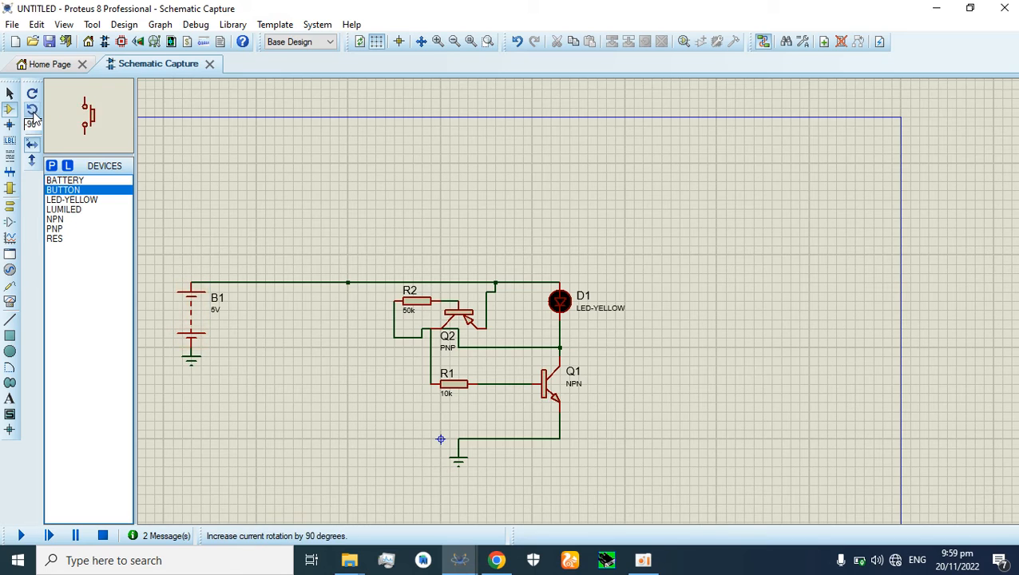
{"action": "left_click", "coordinate": [32, 111]}
{"action": "left_click", "coordinate": [339, 380]}
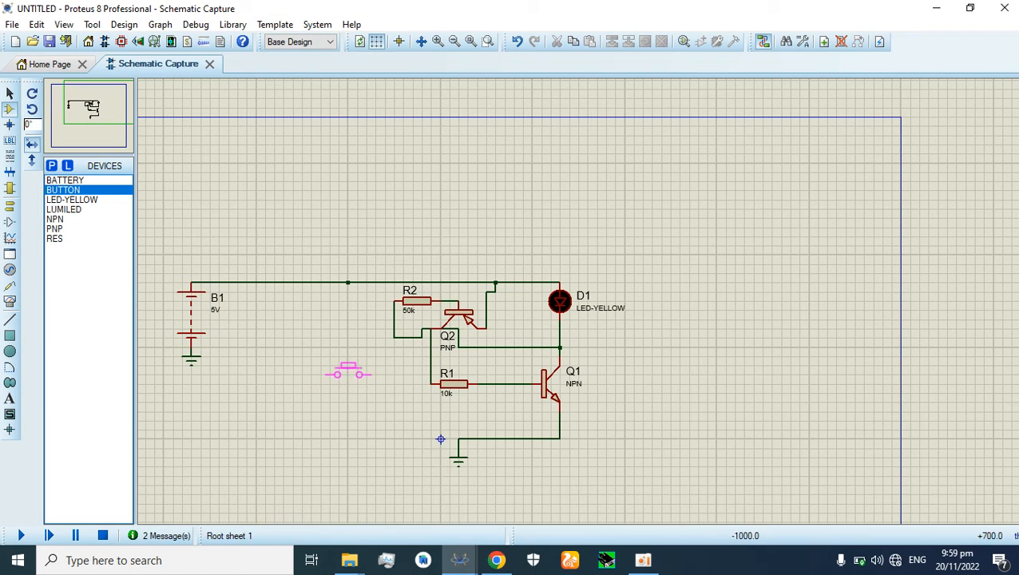
{"action": "left_click", "coordinate": [349, 373]}
{"action": "left_click", "coordinate": [372, 374]}
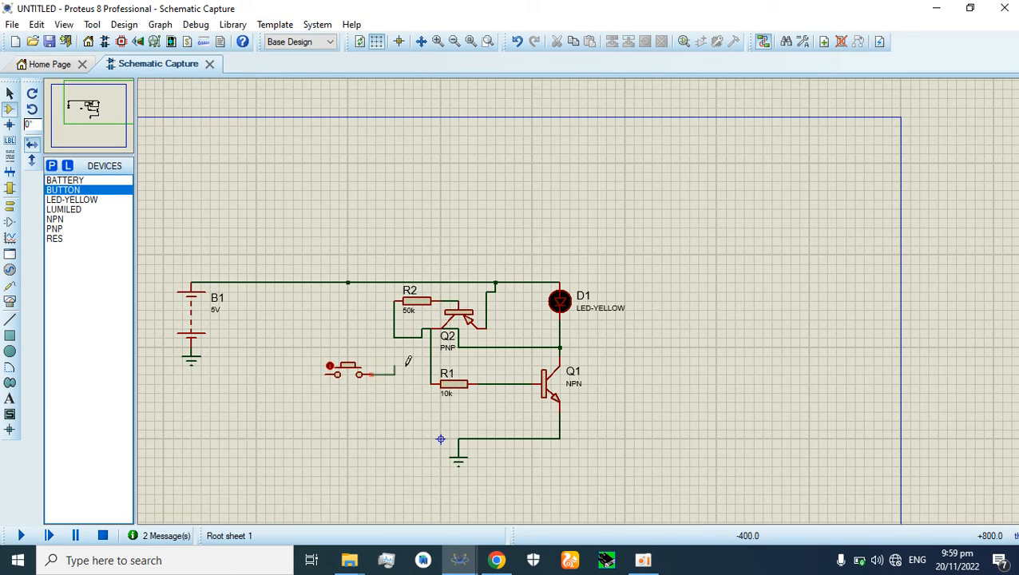
{"action": "left_click", "coordinate": [423, 374]}
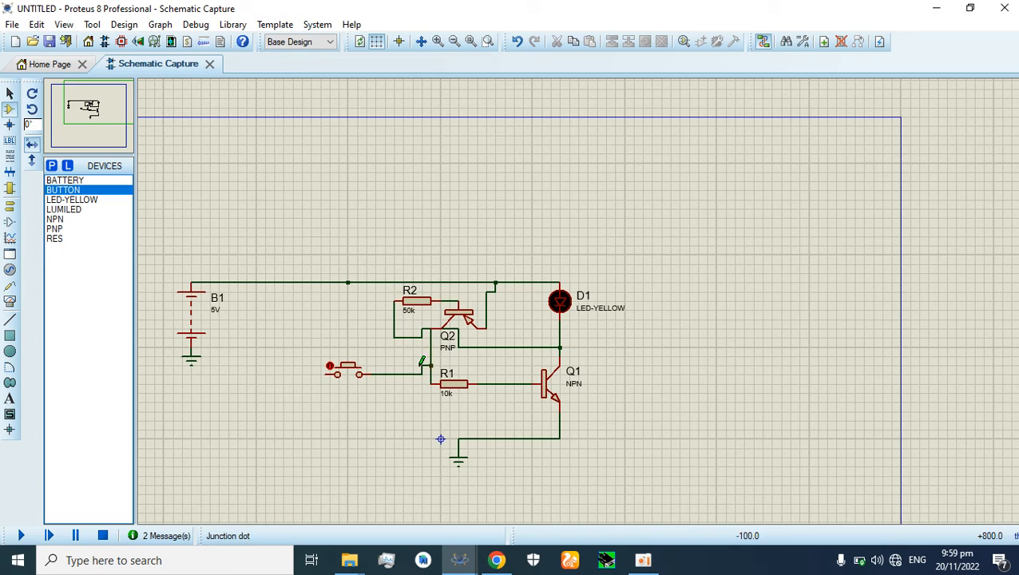
{"action": "left_click", "coordinate": [328, 373]}
{"action": "left_click", "coordinate": [320, 283]}
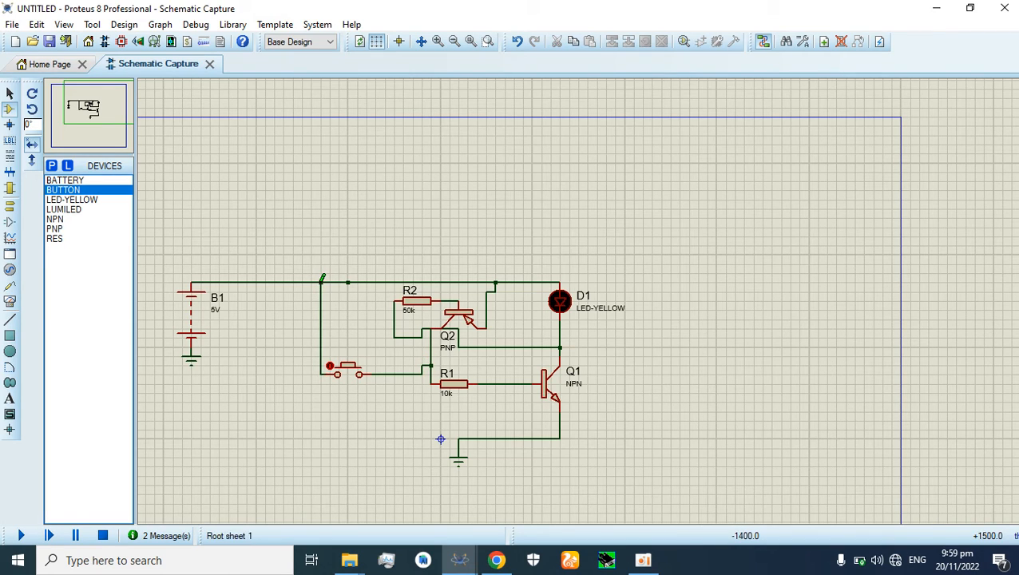
Step: Run the simulation, operate the push button to check how the LED responds, and stop the simulation
{"action": "left_click", "coordinate": [22, 536]}
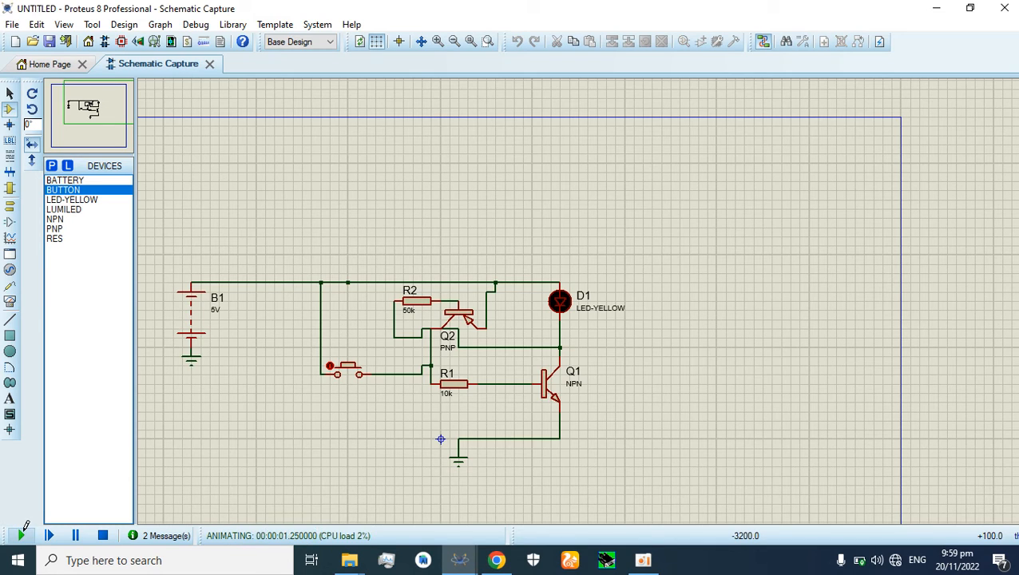
{"action": "left_click", "coordinate": [349, 370]}
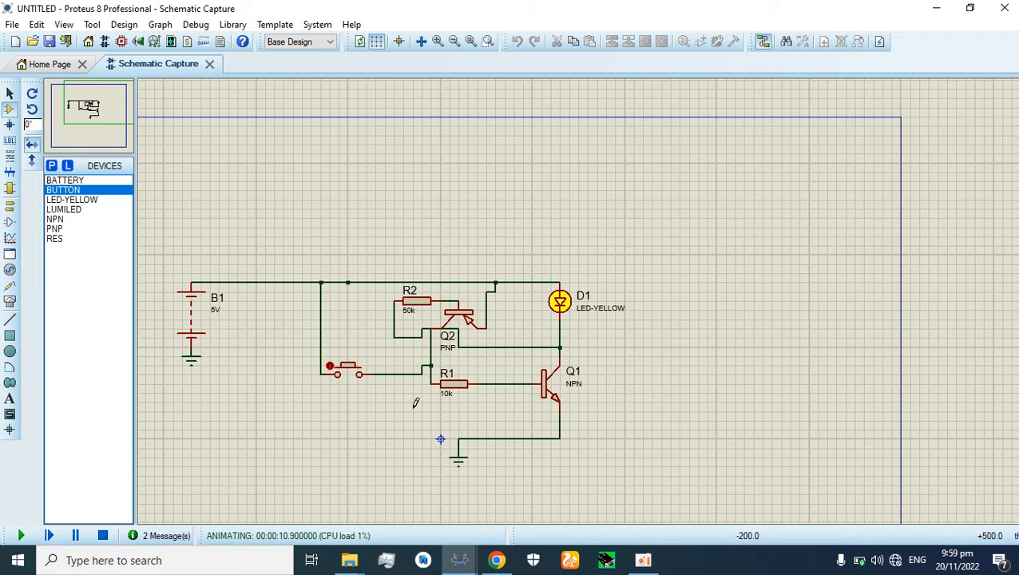
{"action": "left_click", "coordinate": [102, 535]}
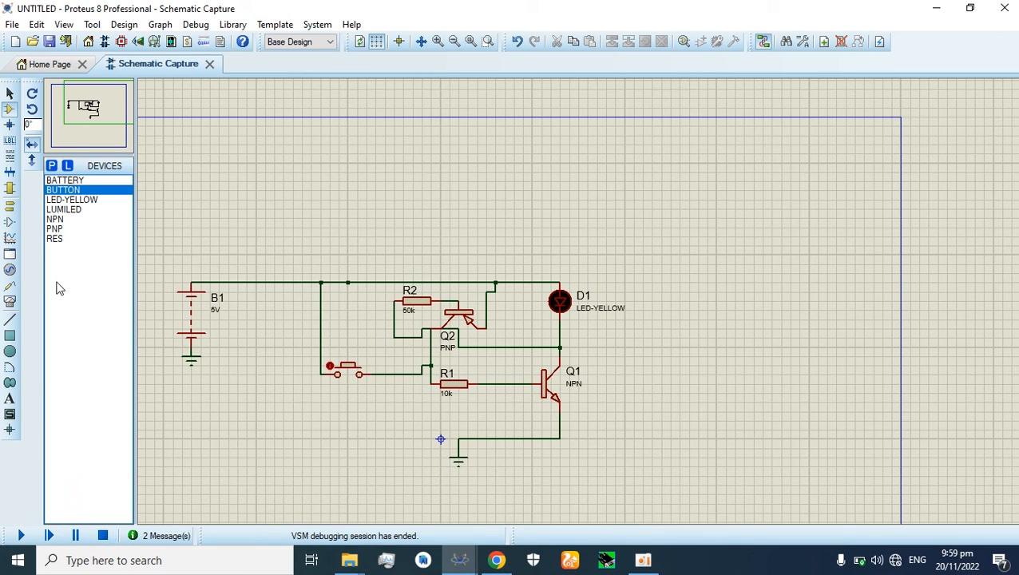
Step: Place a second BUTTON below the first one and wire its right pin to the left end of R1
{"action": "left_click", "coordinate": [85, 191]}
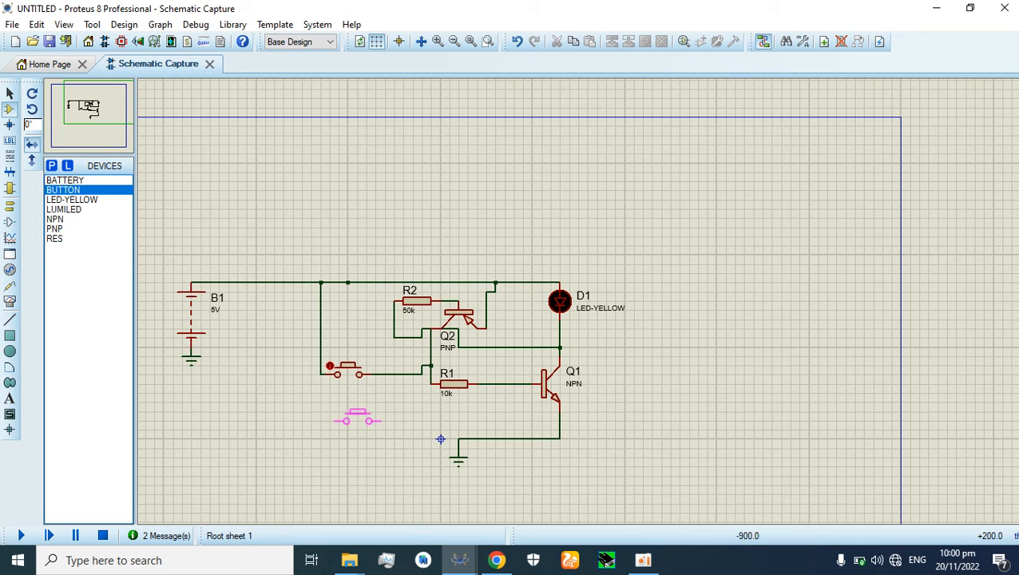
{"action": "left_click", "coordinate": [348, 416]}
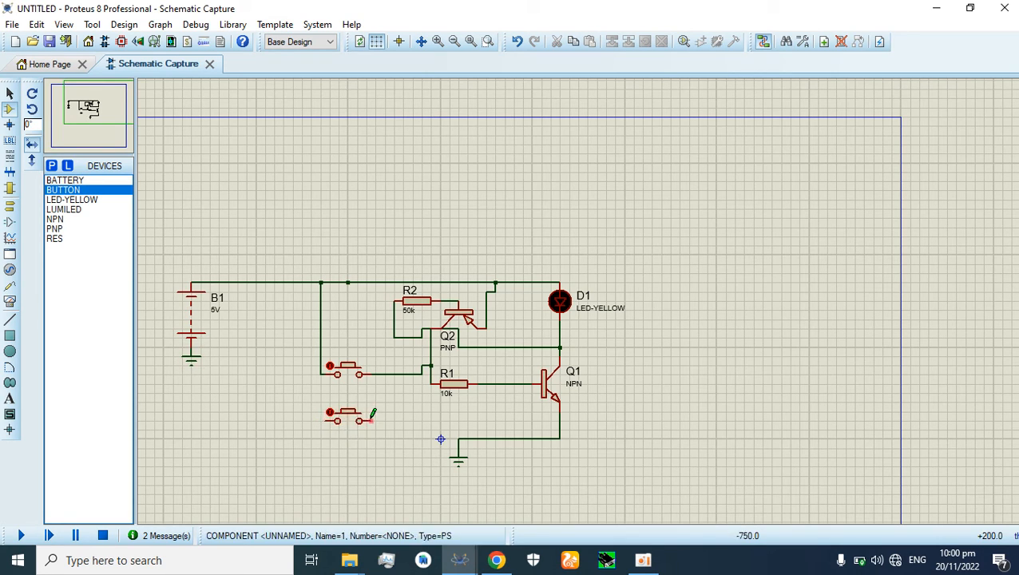
{"action": "left_click", "coordinate": [372, 417]}
{"action": "left_click", "coordinate": [433, 380]}
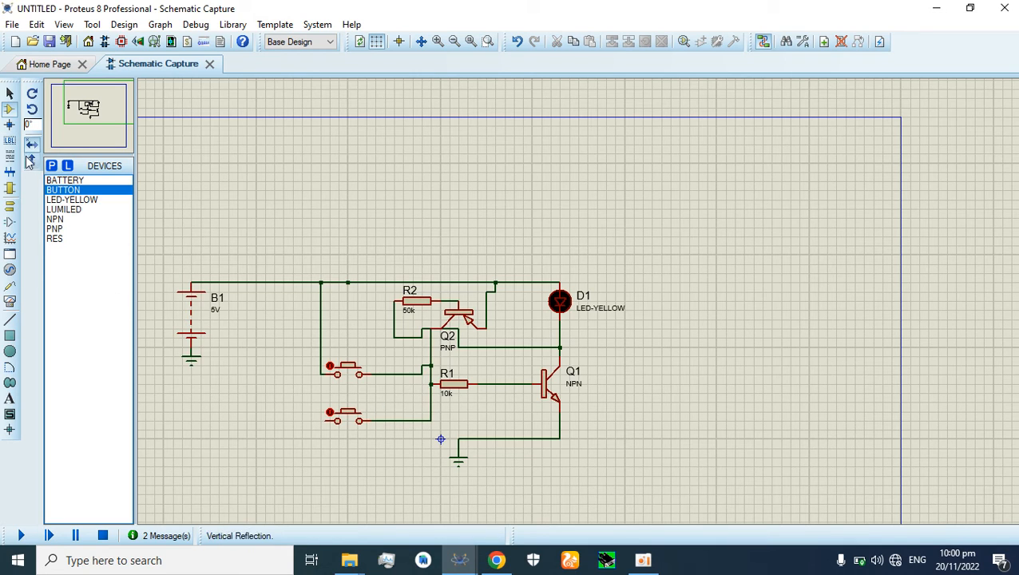
Step: Place a GROUND terminal below the second push button's left side and wire it to that button's left pin
{"action": "left_click", "coordinate": [9, 205]}
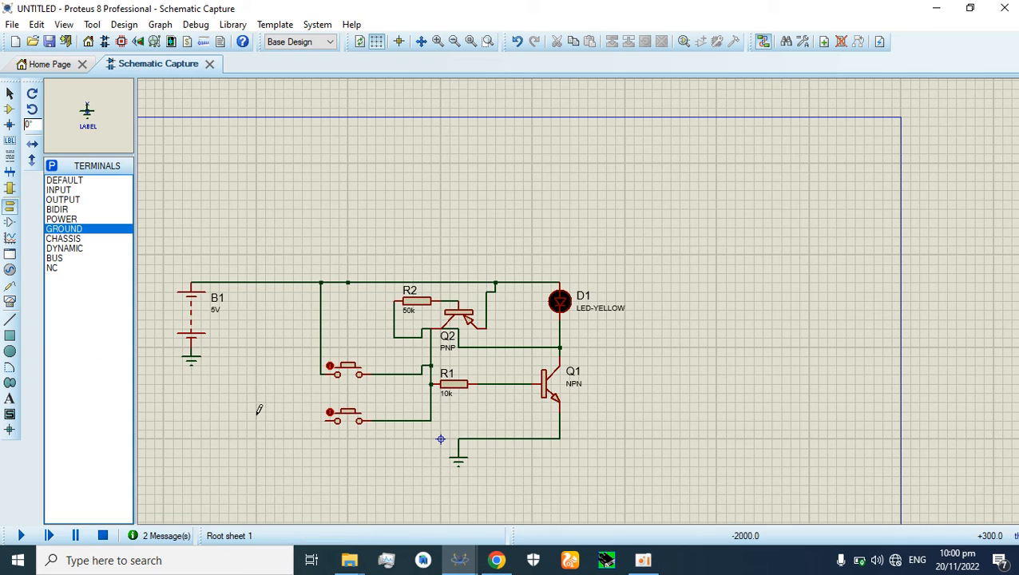
{"action": "left_click", "coordinate": [312, 440]}
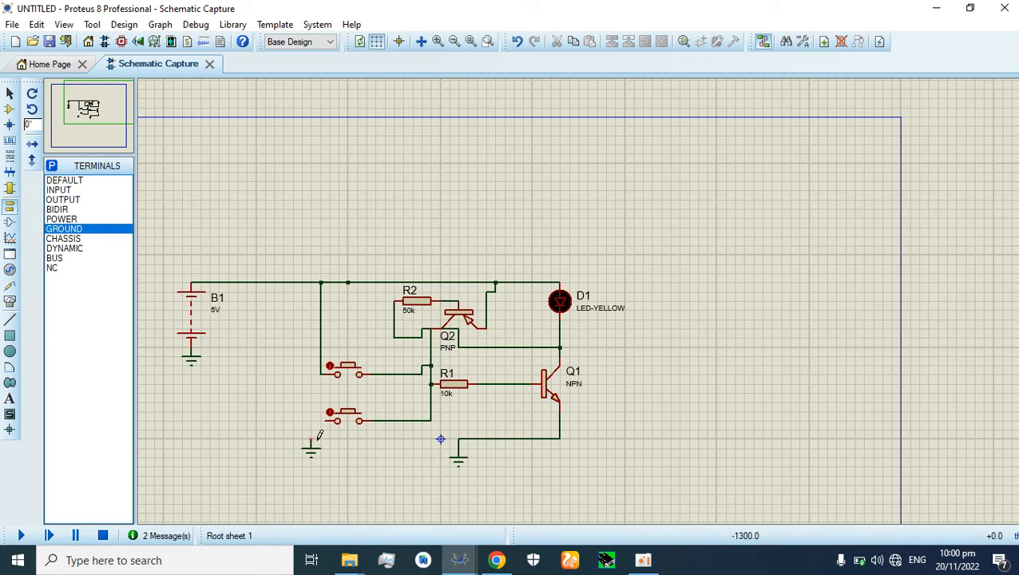
{"action": "left_click", "coordinate": [312, 441]}
{"action": "left_click", "coordinate": [329, 421]}
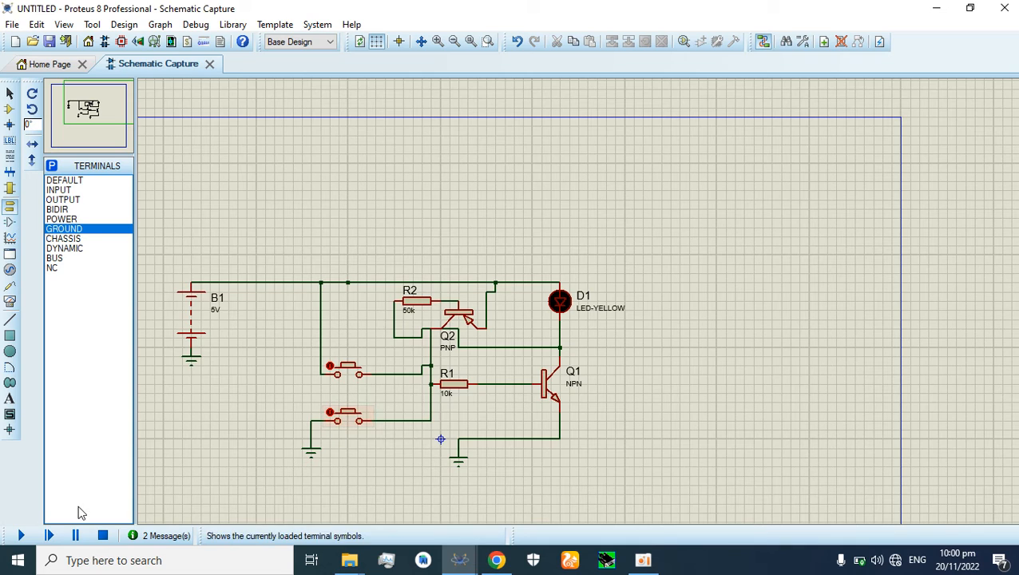
Step: Run the simulation, operate the upper and then the lower push button to test switching the LED, and stop the simulation
{"action": "left_click", "coordinate": [20, 537]}
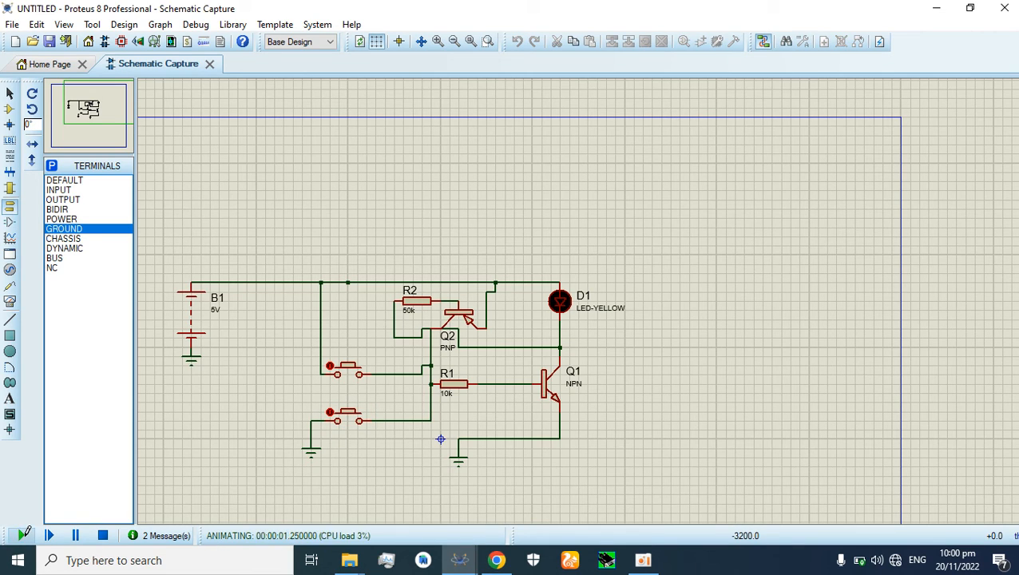
{"action": "left_click", "coordinate": [348, 373]}
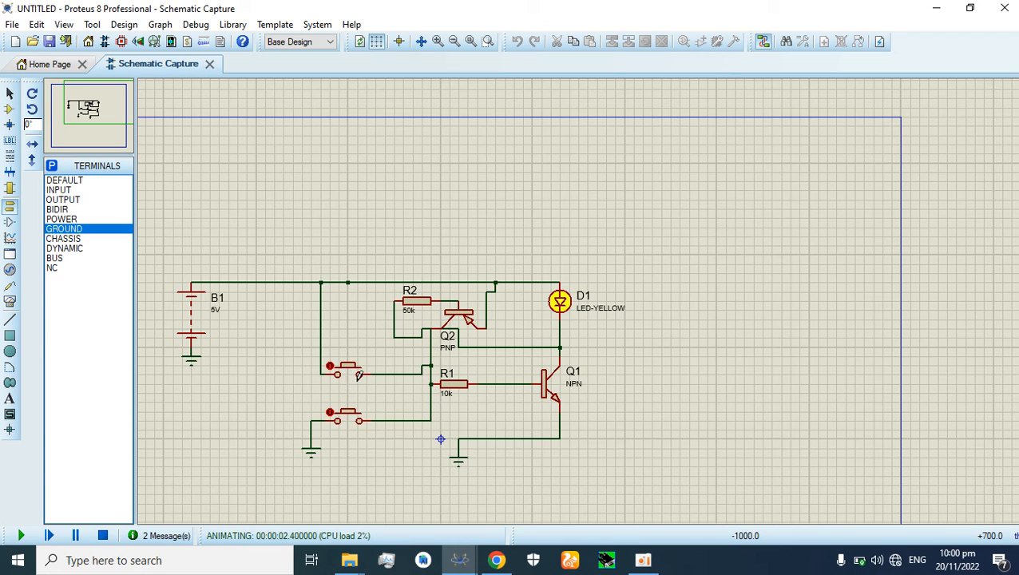
{"action": "left_click", "coordinate": [348, 421]}
{"action": "left_click", "coordinate": [102, 536]}
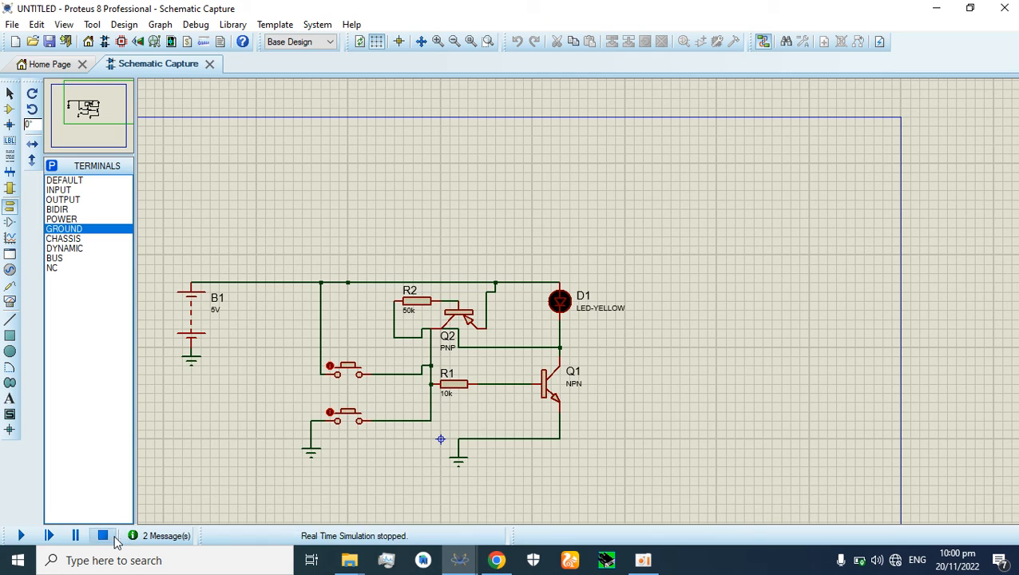
Step: Set the part reference of the upper push button to ON and that of the lower push button to OFF
{"action": "right_click", "coordinate": [361, 375]}
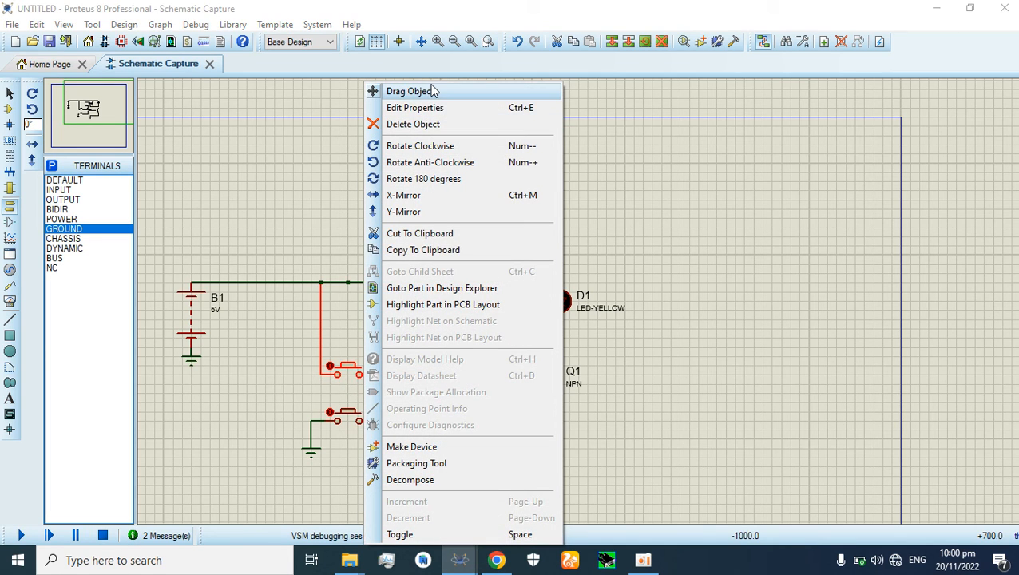
{"action": "left_click", "coordinate": [443, 107]}
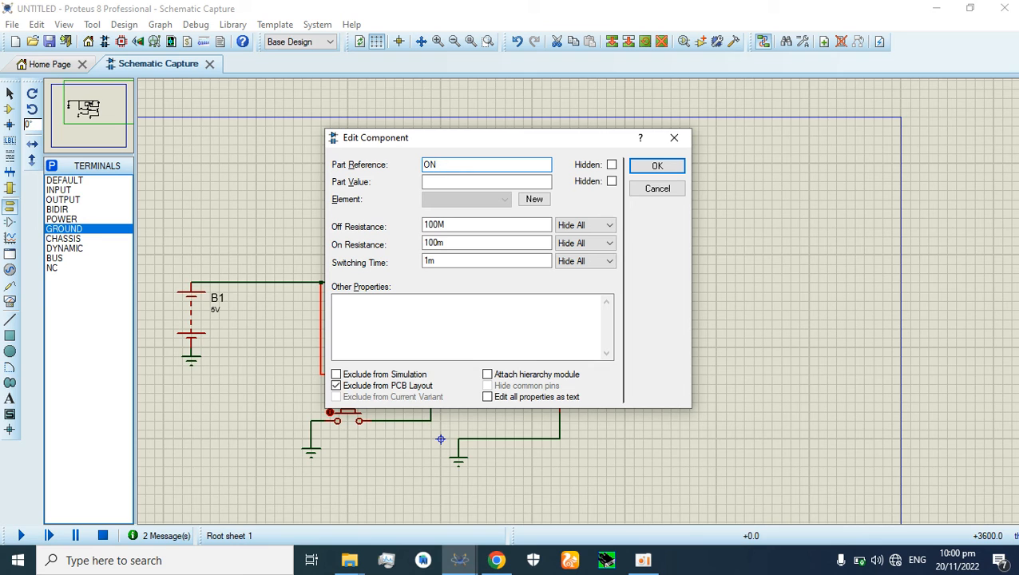
{"action": "key", "text": "Return"}
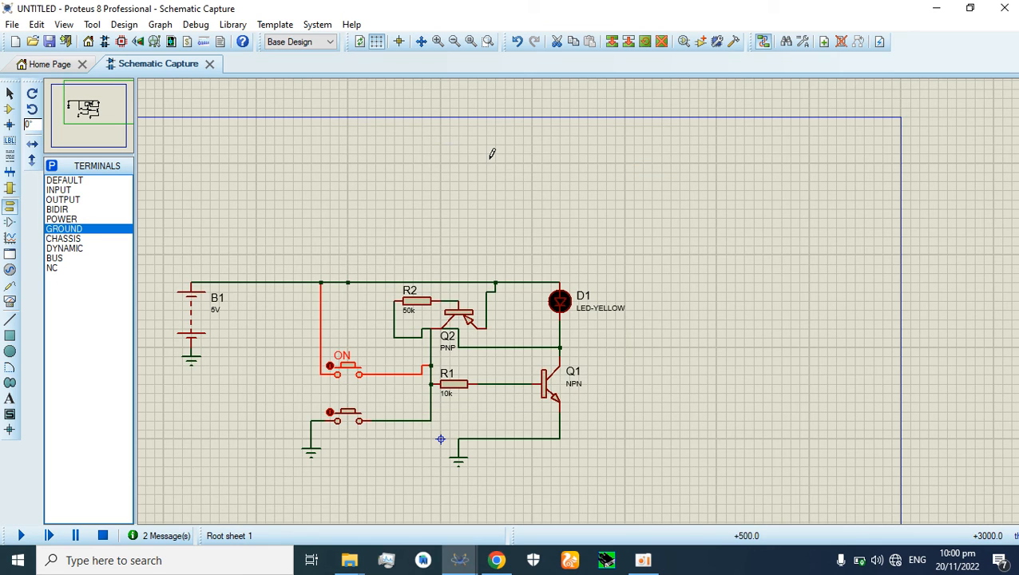
{"action": "right_click", "coordinate": [327, 416]}
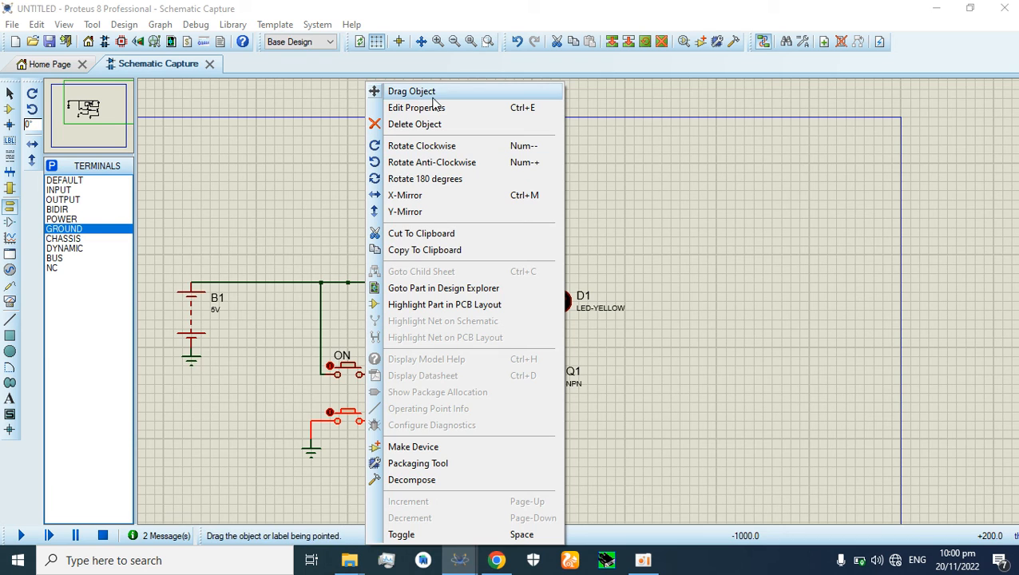
{"action": "left_click", "coordinate": [433, 107]}
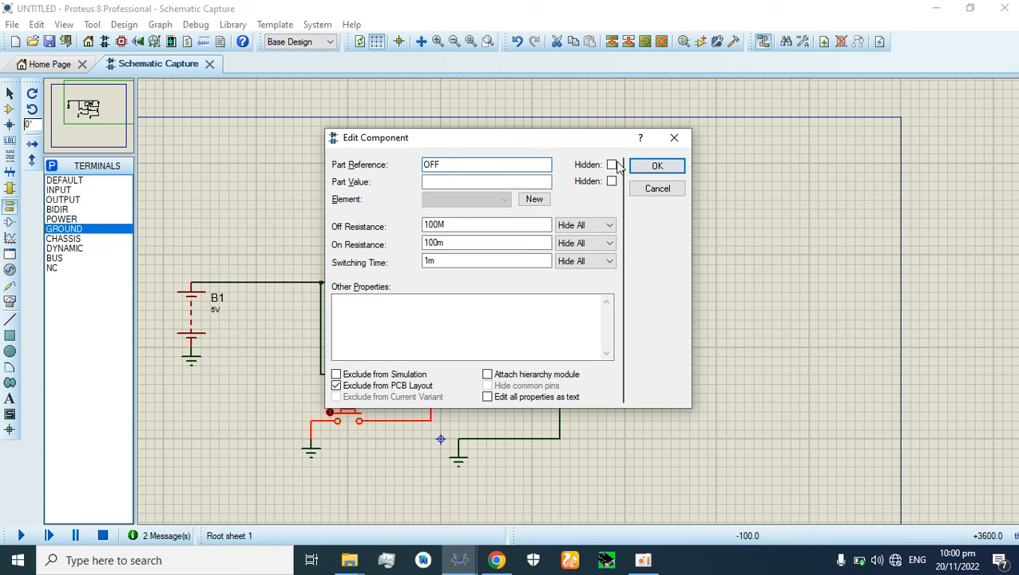
{"action": "left_click", "coordinate": [656, 165]}
{"action": "left_click", "coordinate": [643, 162]}
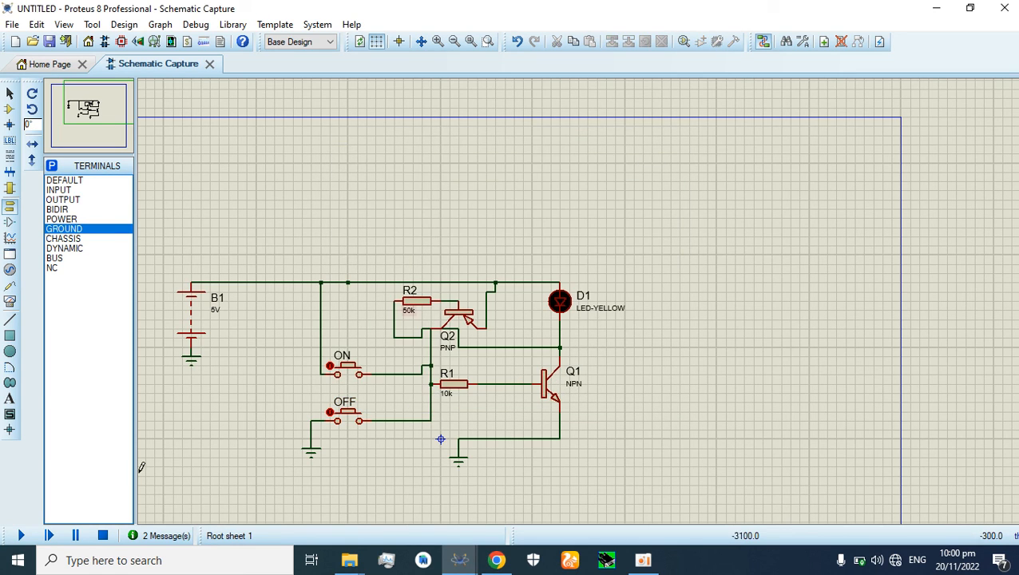
Step: Run the simulation, operate the ON and then the OFF push button to test the LED latching, and stop the simulation
{"action": "left_click", "coordinate": [19, 538]}
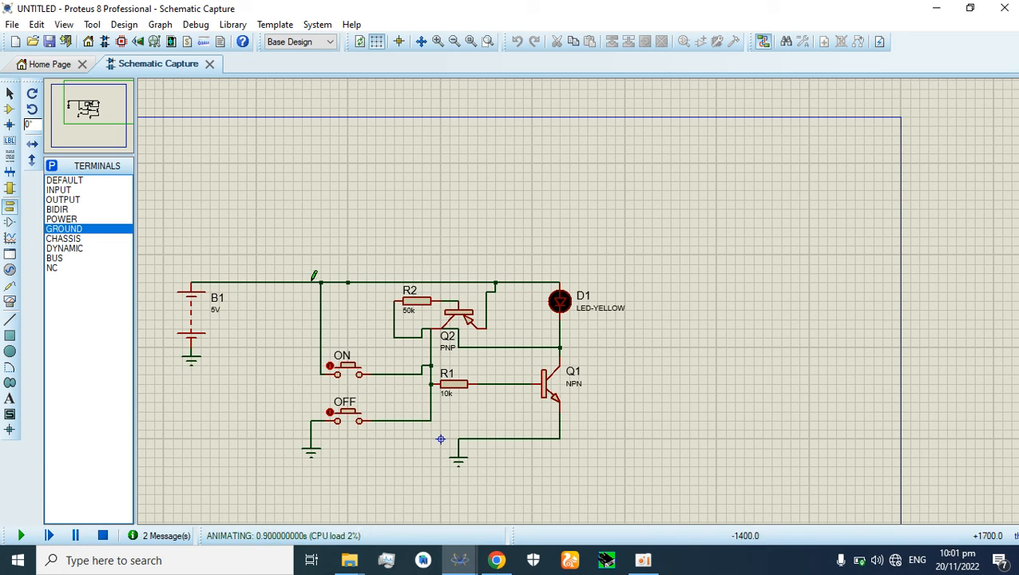
{"action": "left_click", "coordinate": [351, 371]}
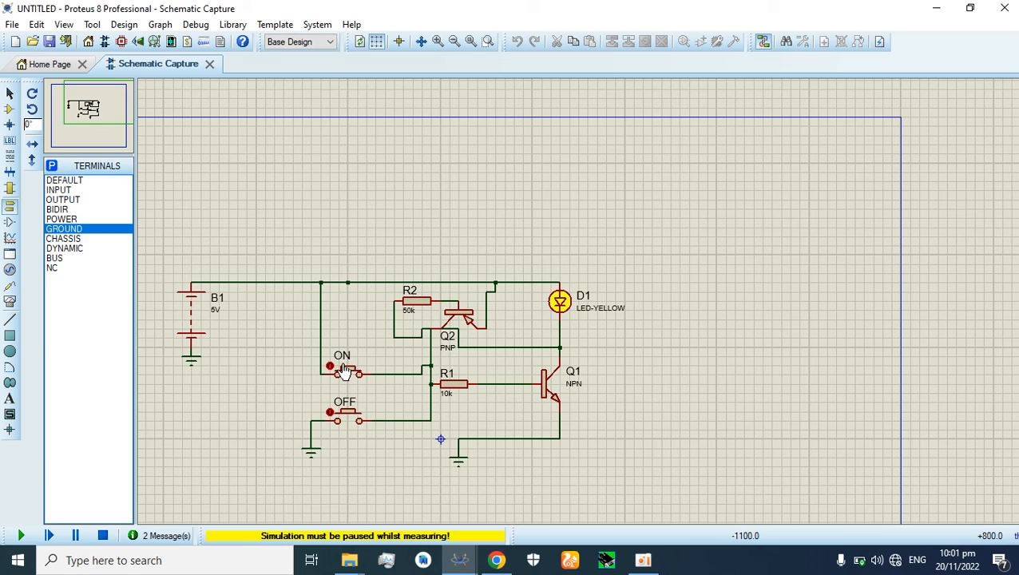
{"action": "left_click", "coordinate": [348, 420]}
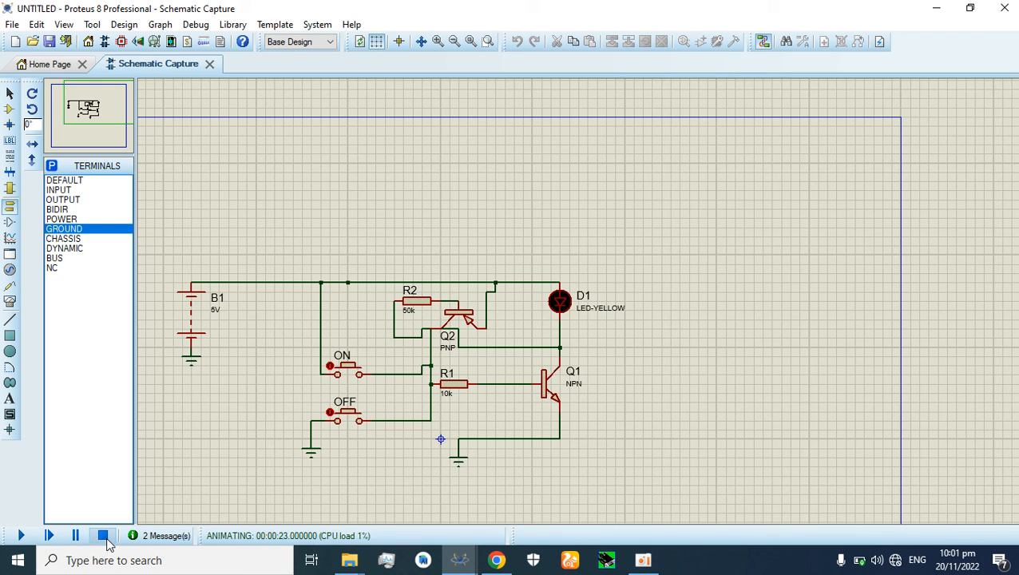
{"action": "left_click", "coordinate": [104, 537]}
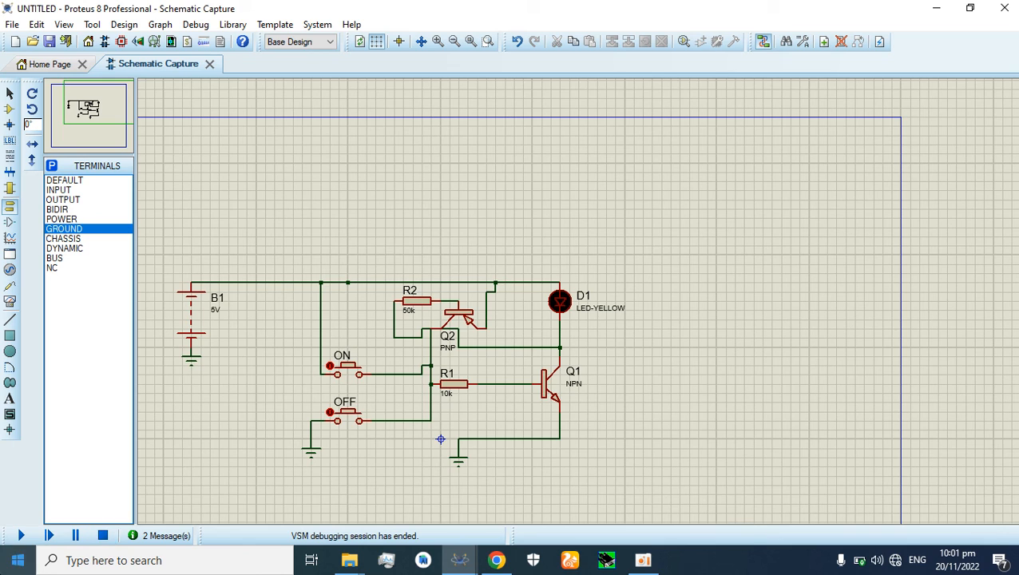
{"action": "left_click", "coordinate": [643, 562]}
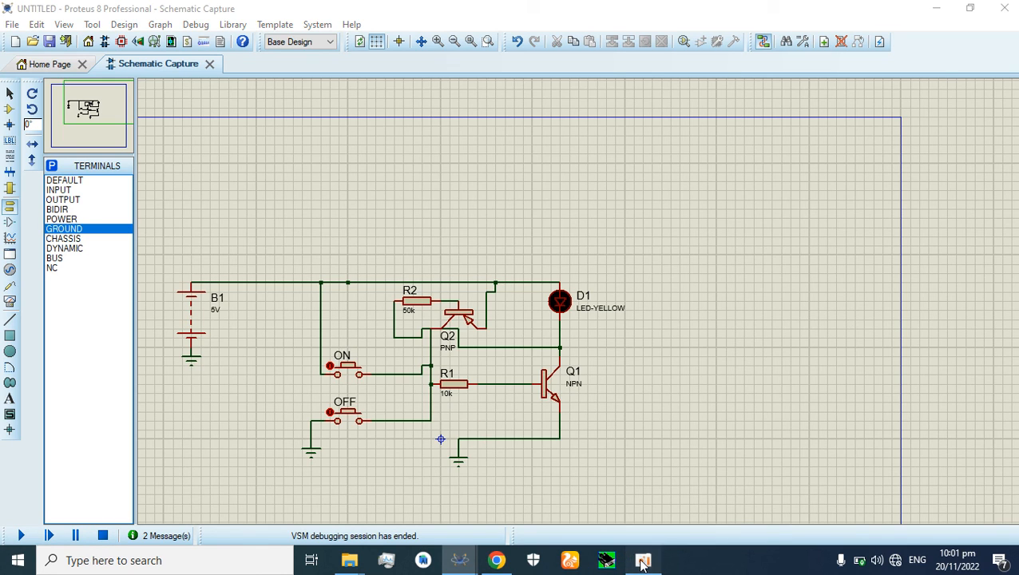